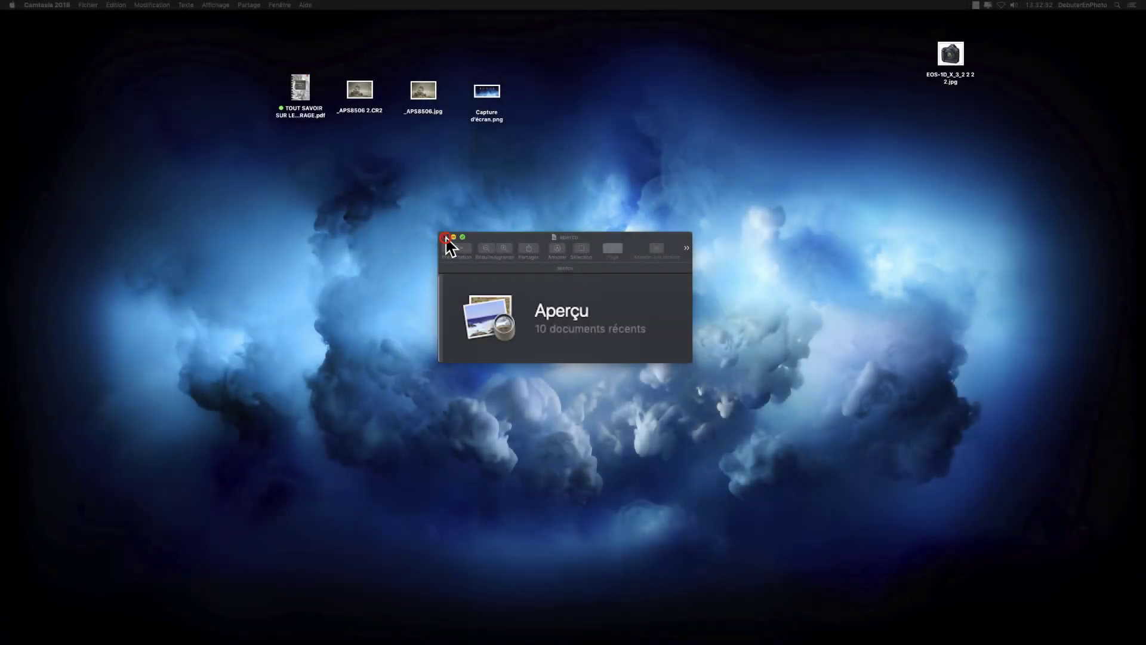
- Close the leftover preview and briefly view the _APS8506.jpg quad-bike photo
{"action": "left_click", "coordinate": [445, 237]}
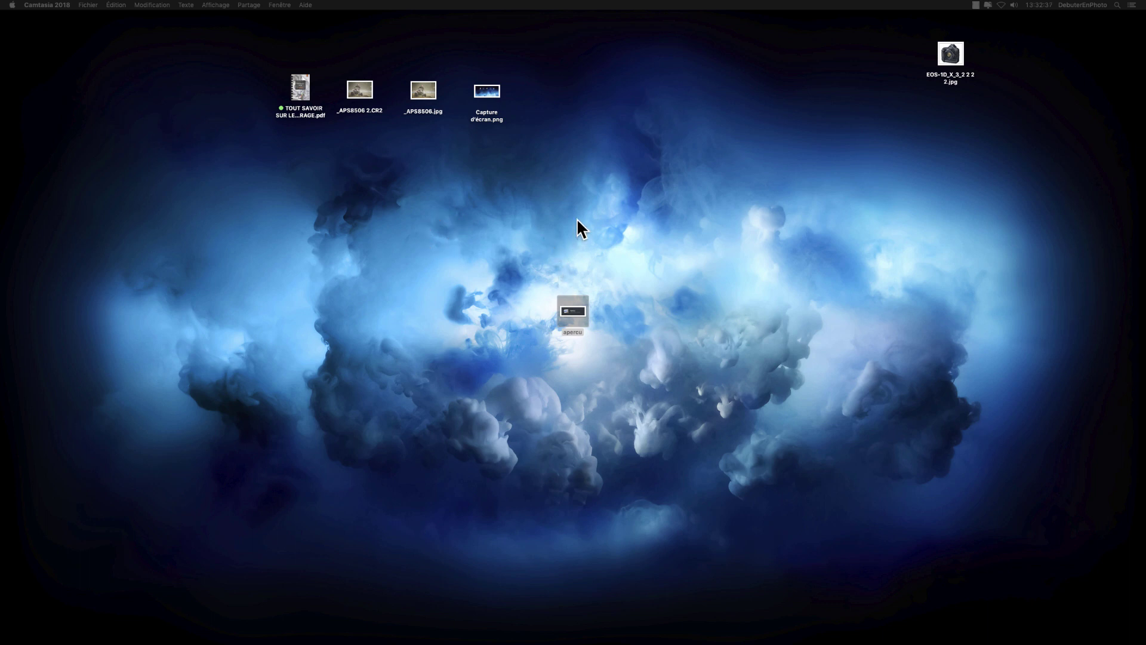
{"action": "left_click", "coordinate": [492, 91]}
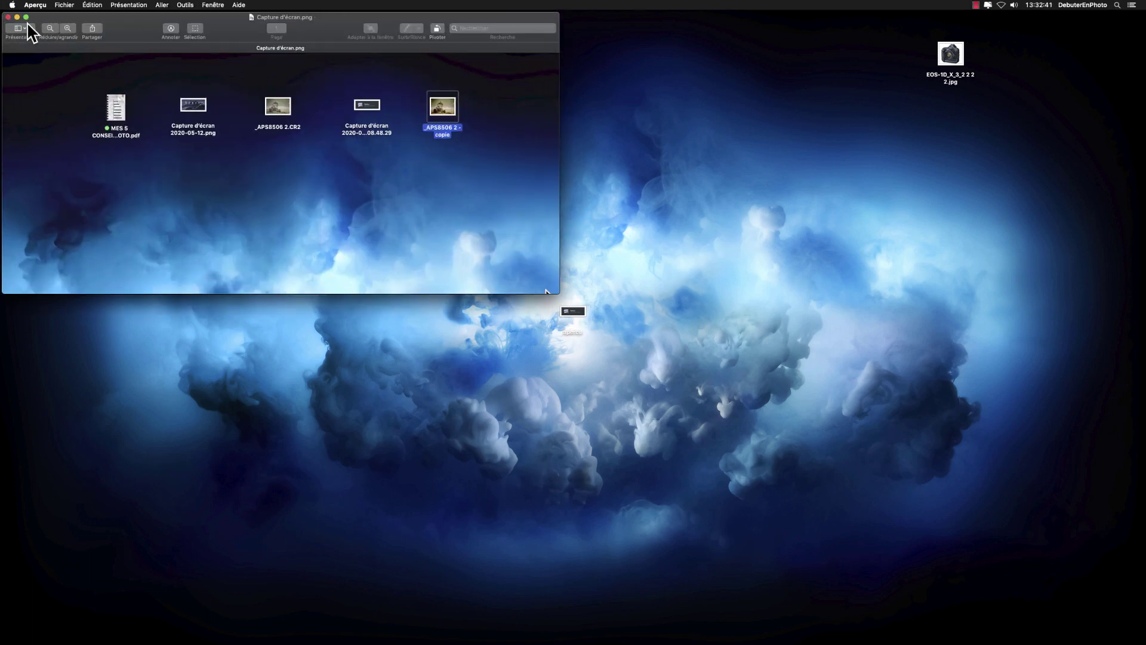
{"action": "left_click", "coordinate": [8, 17]}
{"action": "left_click", "coordinate": [428, 93]}
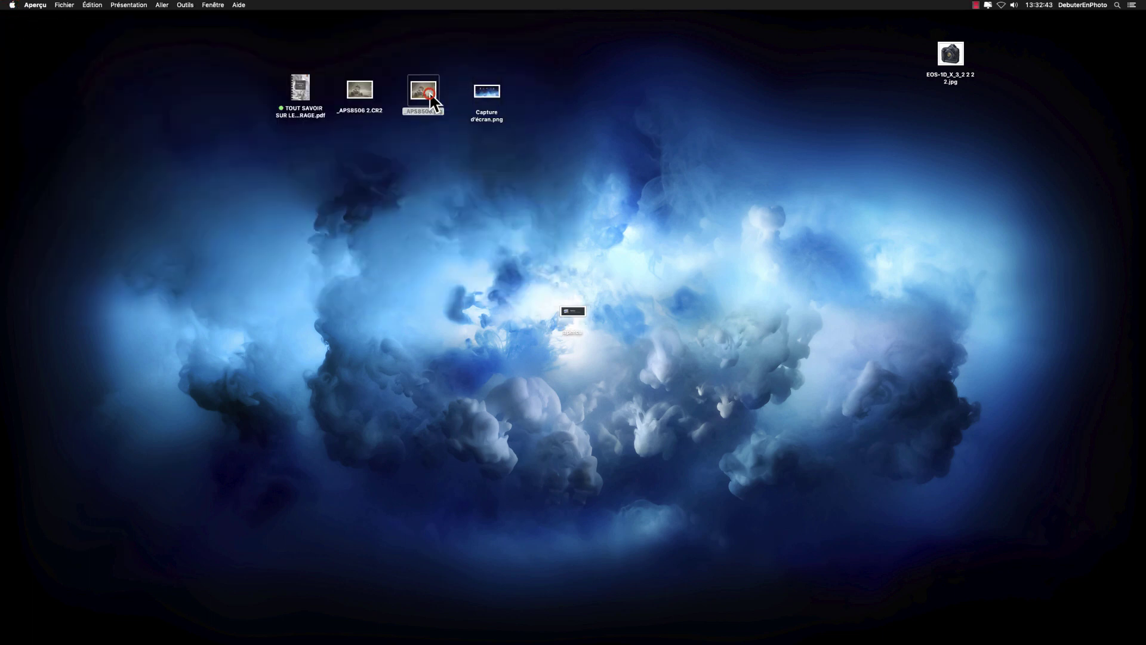
{"action": "double_click", "coordinate": [428, 92]}
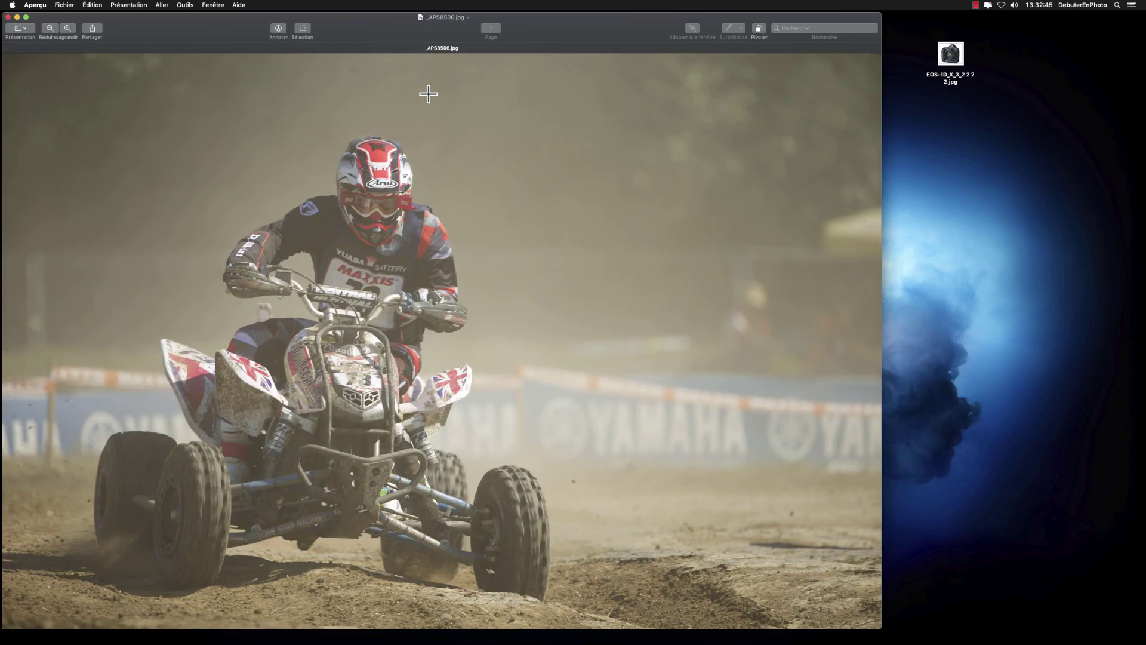
{"action": "left_click", "coordinate": [8, 17]}
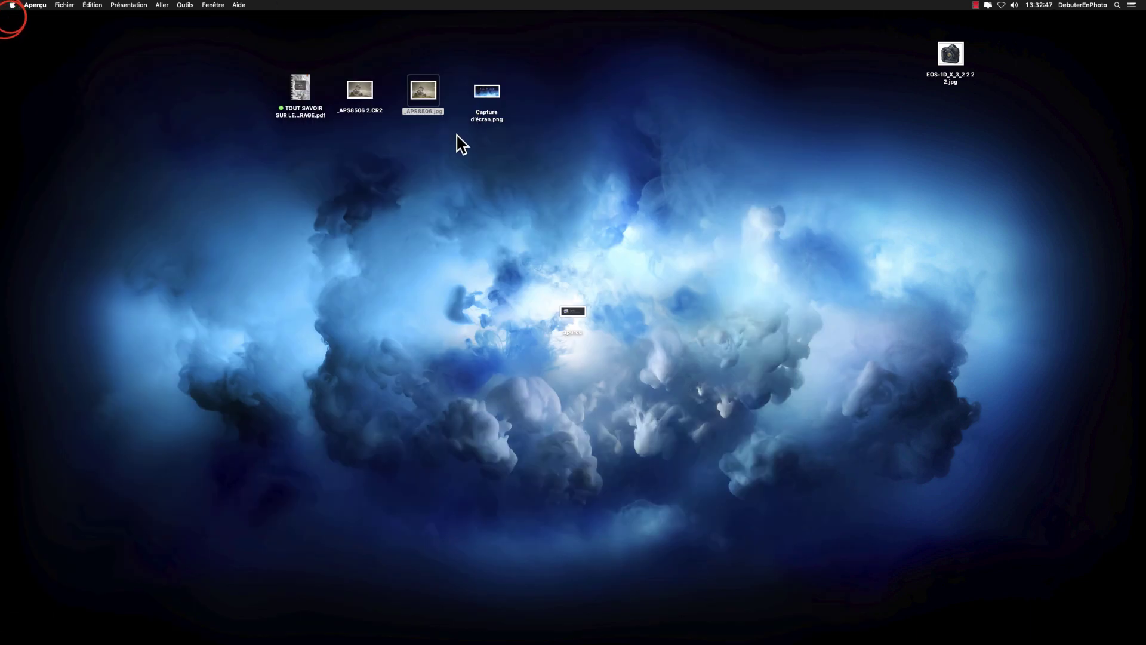
- Briefly view the raw _APS8506 2.CR2 photo and the TOUT SAVOIR SUR LE CADRAGE PDF
{"action": "double_click", "coordinate": [361, 89]}
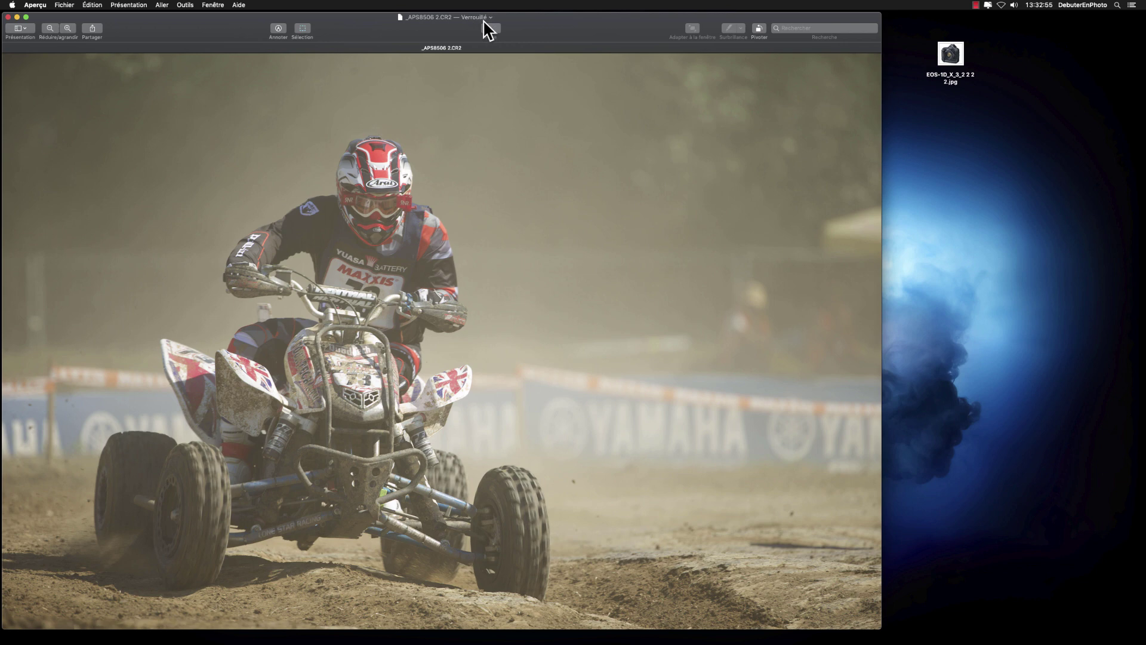
{"action": "left_click", "coordinate": [8, 17]}
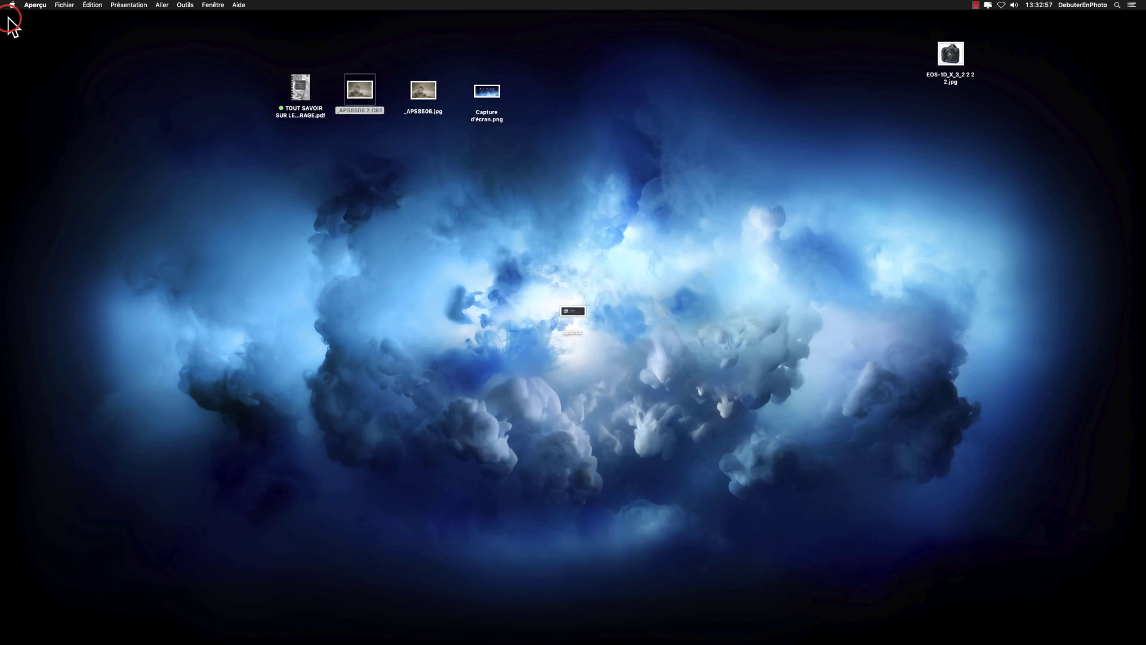
{"action": "left_click", "coordinate": [302, 92]}
{"action": "double_click", "coordinate": [302, 93]}
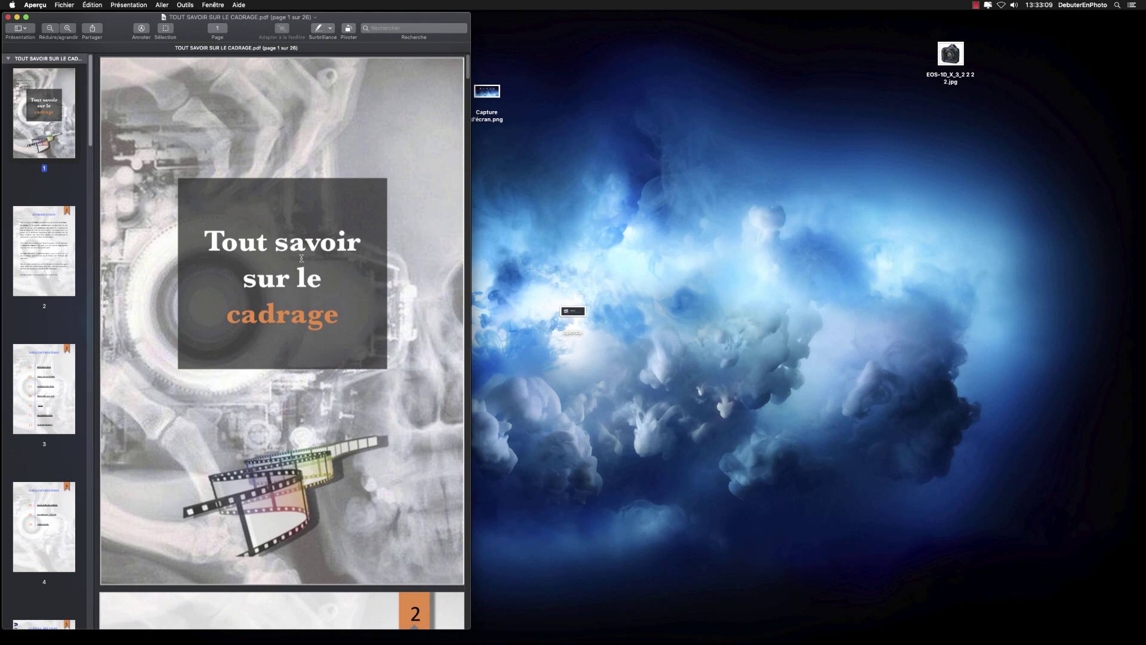
{"action": "left_click", "coordinate": [8, 17]}
{"action": "left_click", "coordinate": [357, 144]}
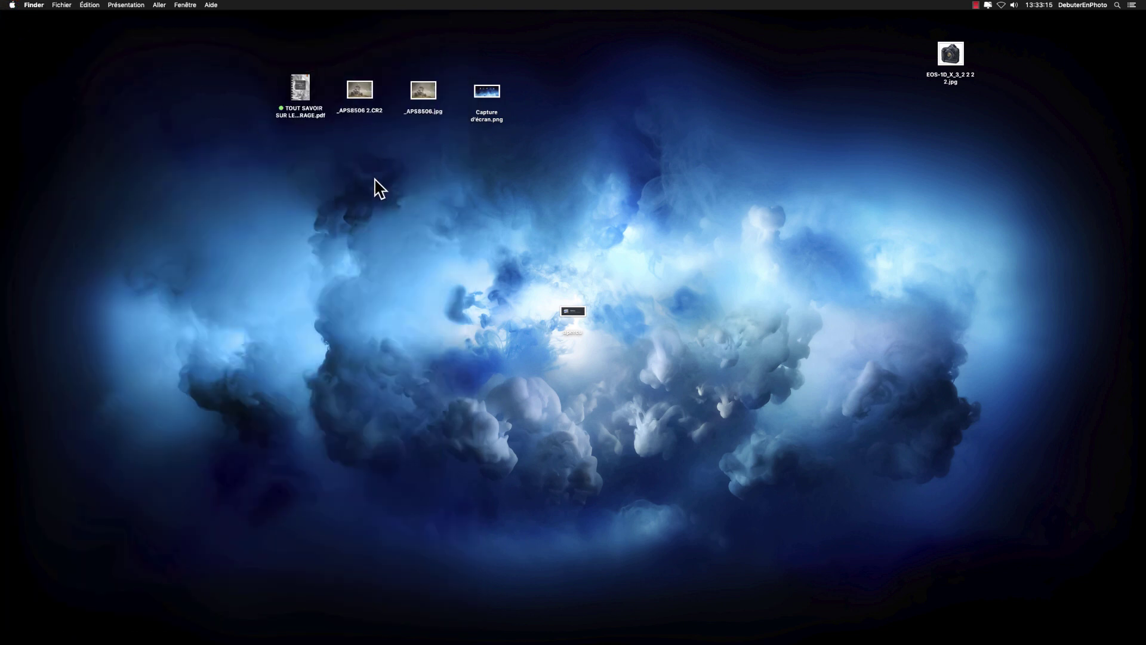
{"action": "left_click", "coordinate": [300, 89]}
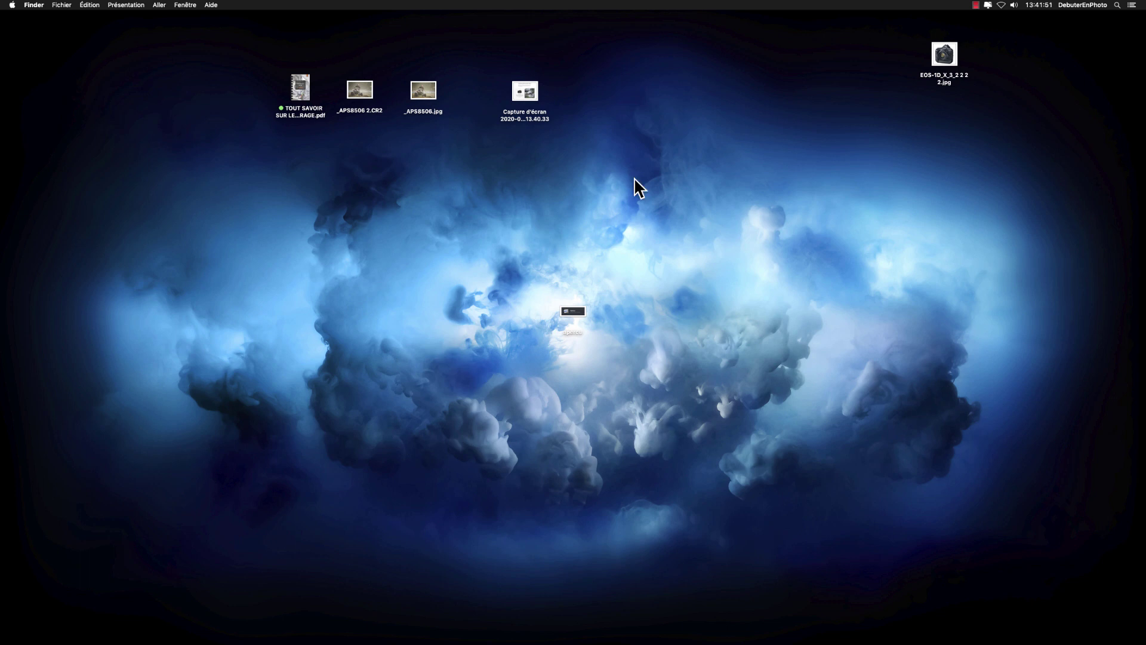
- Open the new Canon page screenshot centred on screen with the markup toolbar showing
{"action": "double_click", "coordinate": [525, 90]}
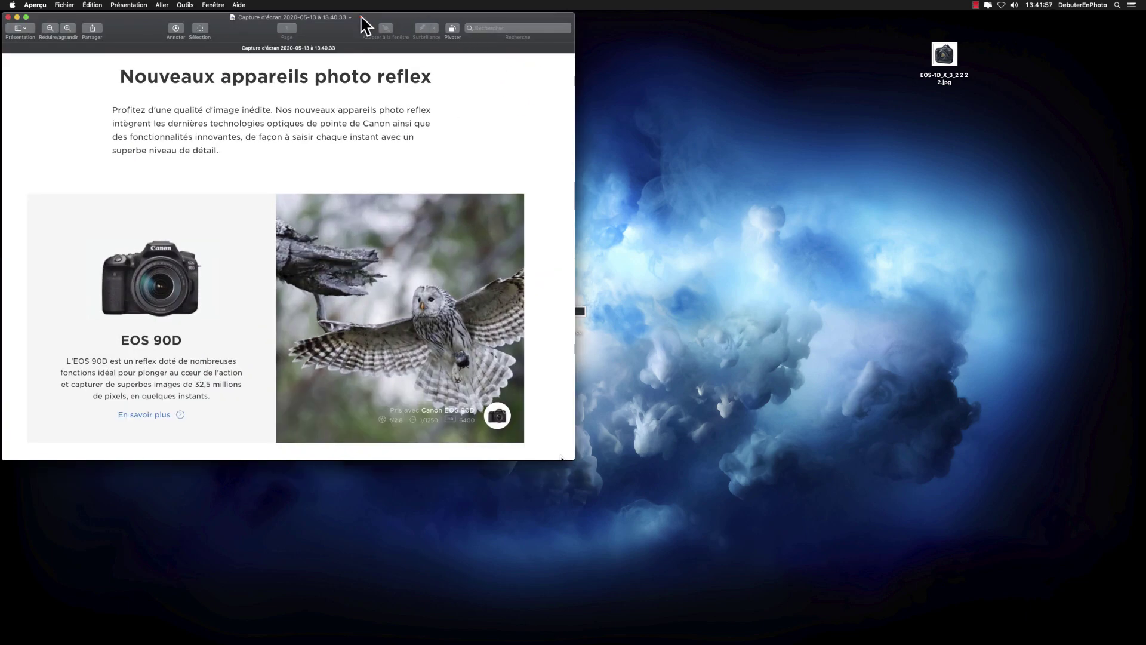
{"action": "left_click_drag", "start_coordinate": [361, 16], "coordinate": [638, 152]}
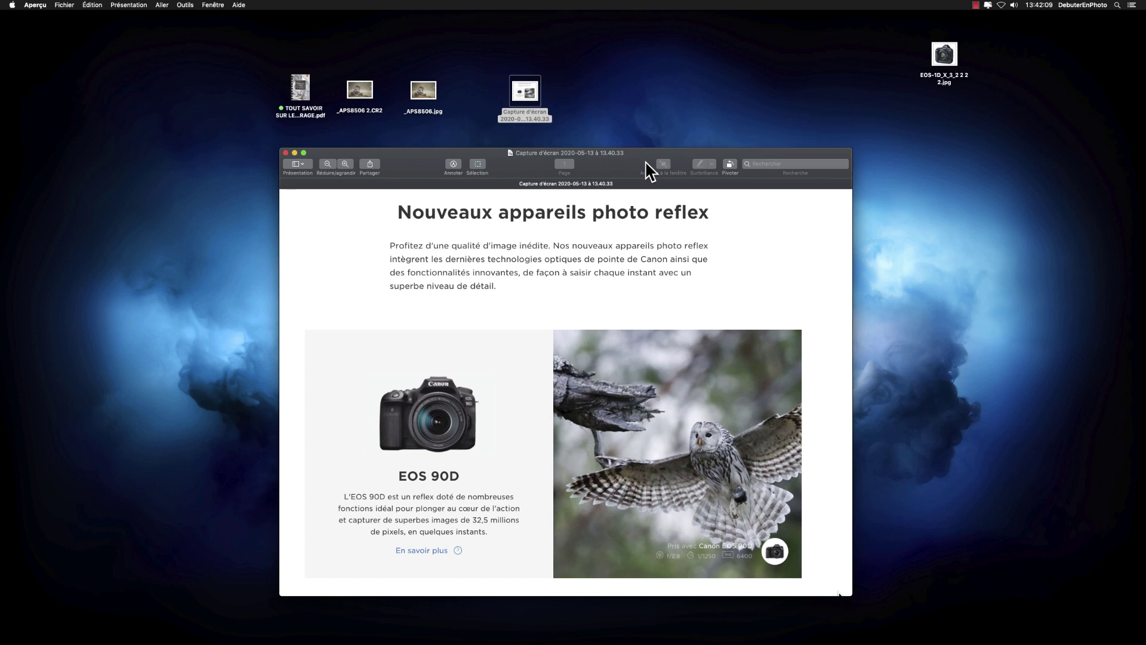
{"action": "left_click", "coordinate": [453, 165]}
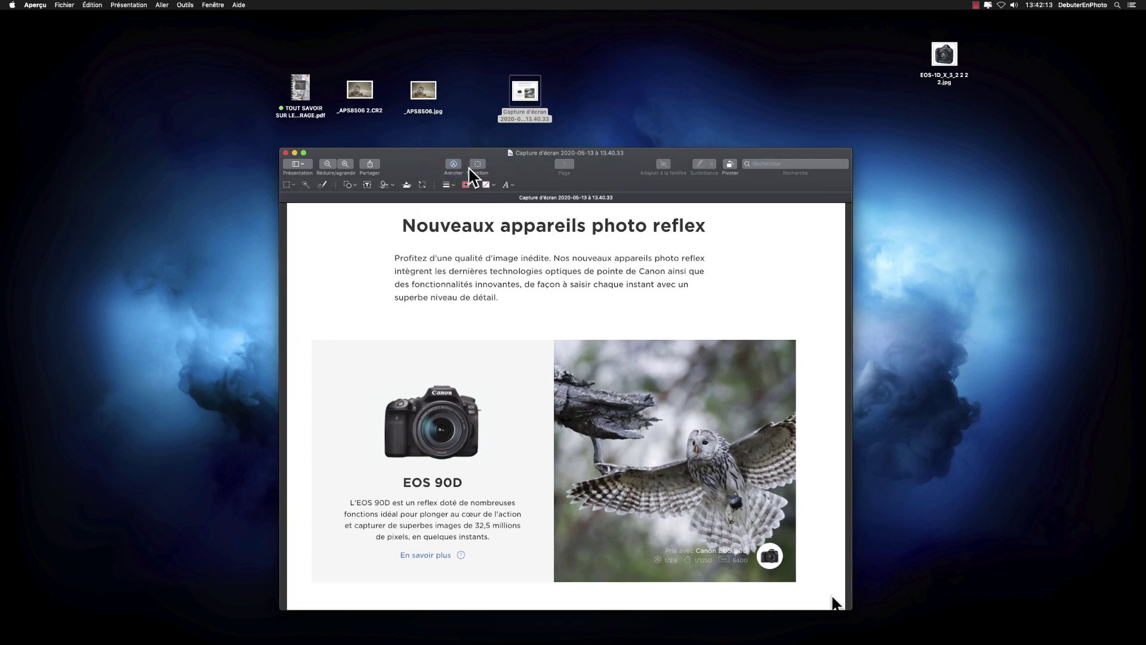
- Draw a red rectangle framing the 'EOS 90D' heading on the Canon screenshot
{"action": "left_click", "coordinate": [453, 165]}
{"action": "left_click", "coordinate": [352, 186]}
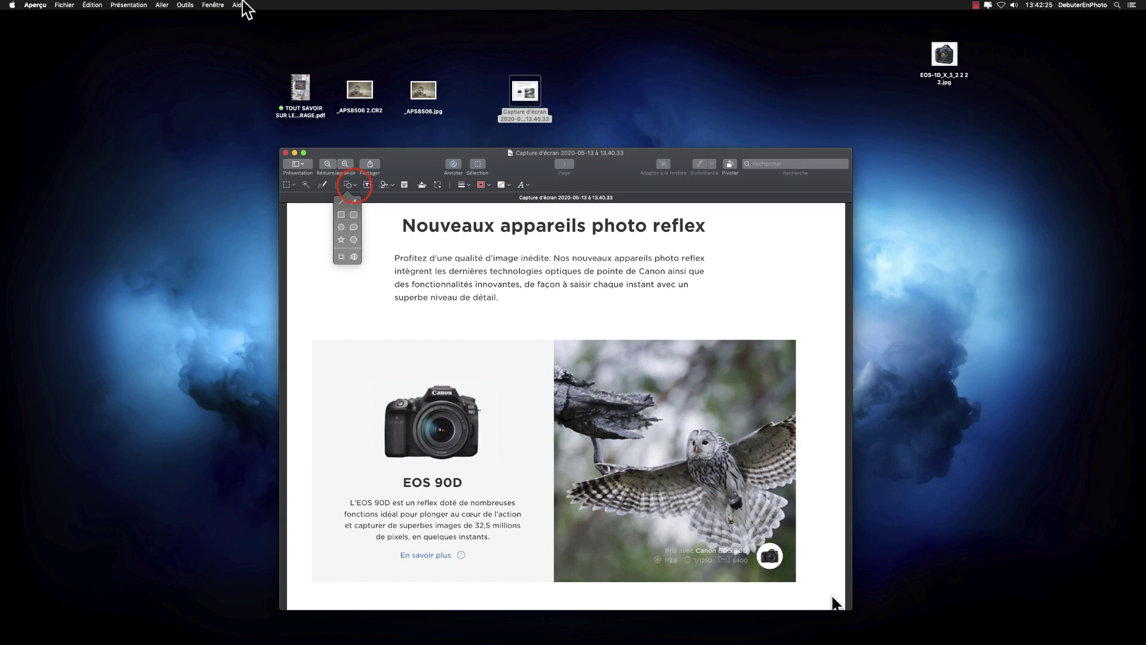
{"action": "left_click", "coordinate": [183, 5]}
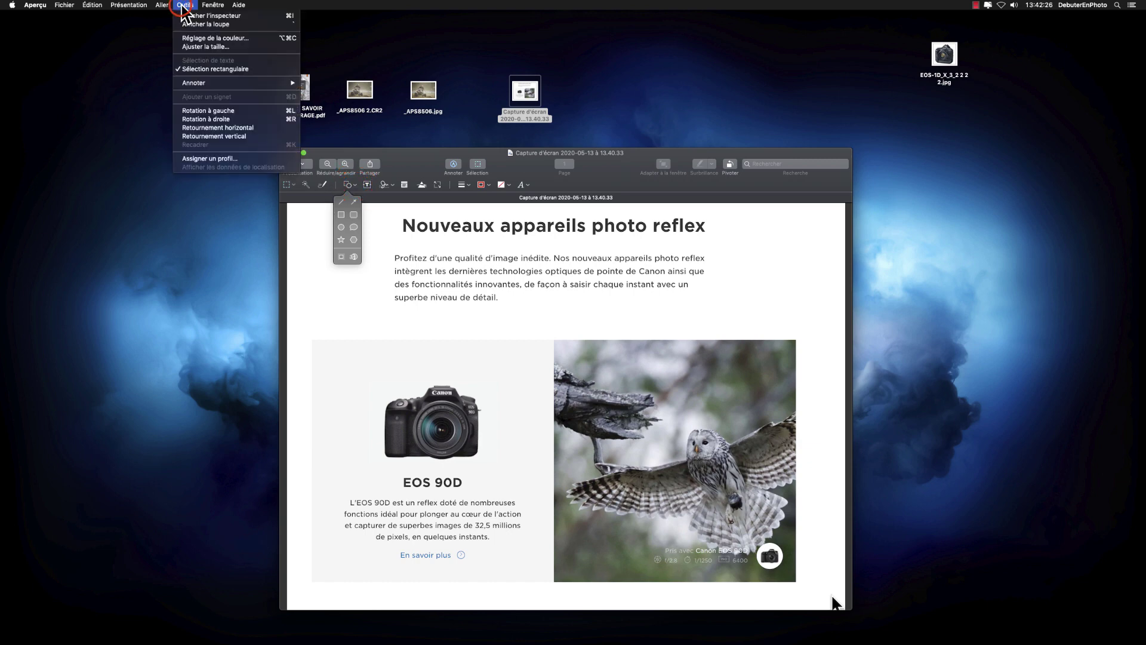
{"action": "left_click", "coordinate": [270, 86]}
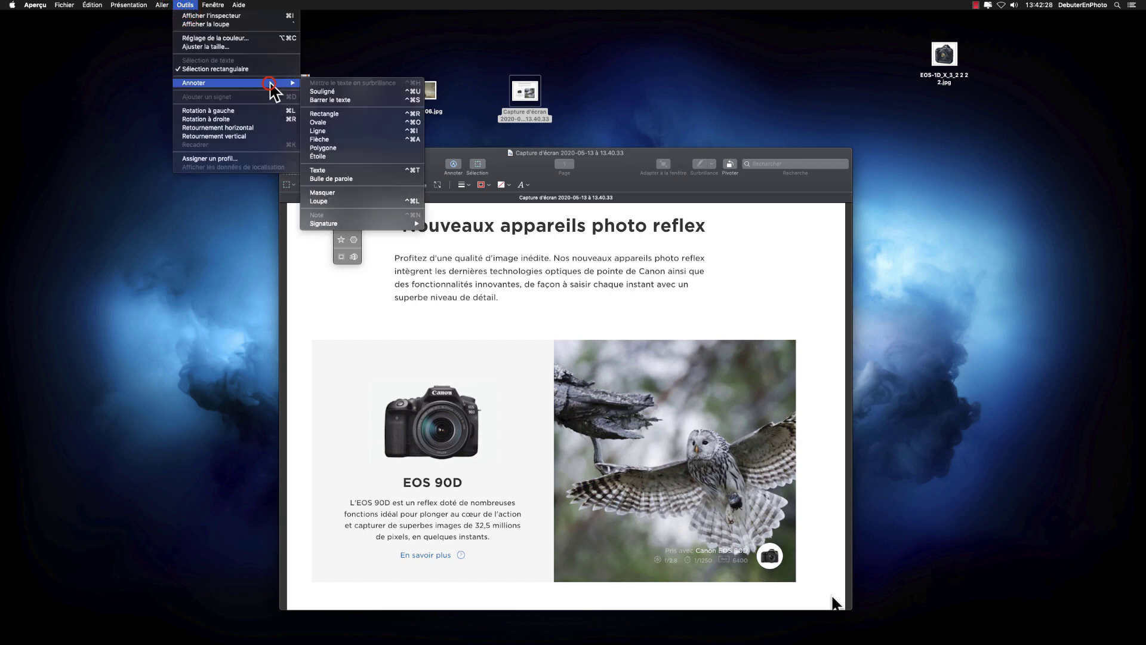
{"action": "left_click", "coordinate": [352, 113]}
{"action": "left_click", "coordinate": [346, 186]}
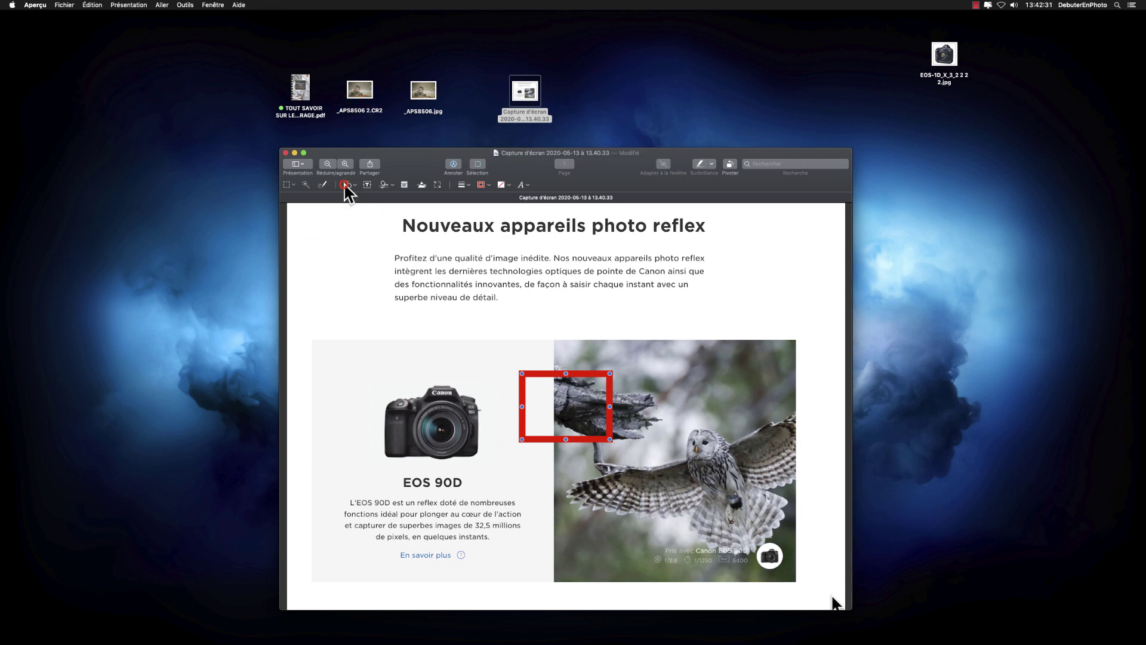
{"action": "mouse_move", "coordinate": [584, 376]}
{"action": "left_mouse_down"}
{"action": "mouse_move", "coordinate": [431, 383]}
{"action": "mouse_move", "coordinate": [454, 430]}
{"action": "mouse_move", "coordinate": [434, 467]}
{"action": "left_mouse_up"}
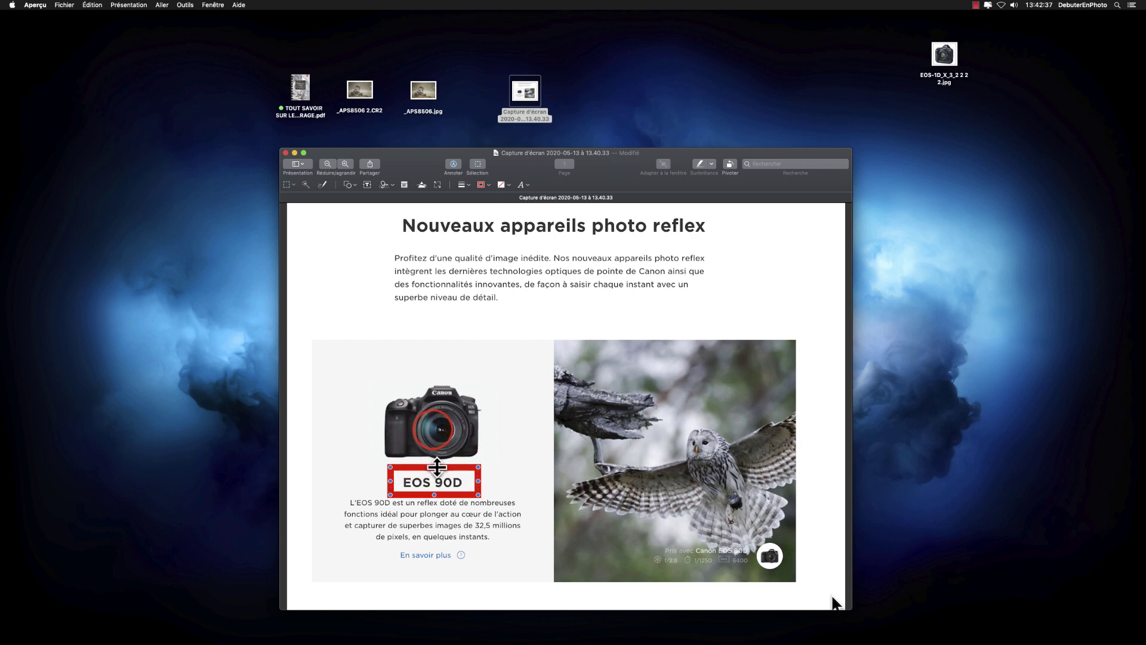
{"action": "left_click", "coordinate": [501, 435]}
- Add an arrow pointing at the '32,5 millions' pixel figure in the description
{"action": "left_click", "coordinate": [185, 5]}
{"action": "mouse_move", "coordinate": [235, 82]}
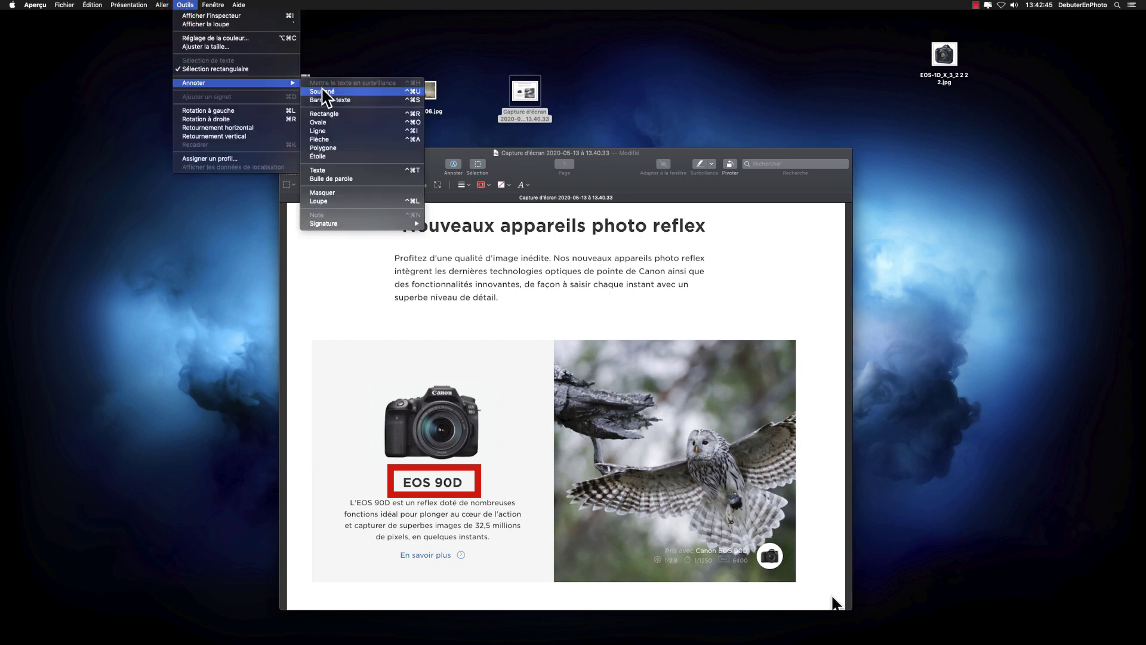
{"action": "left_click", "coordinate": [345, 140]}
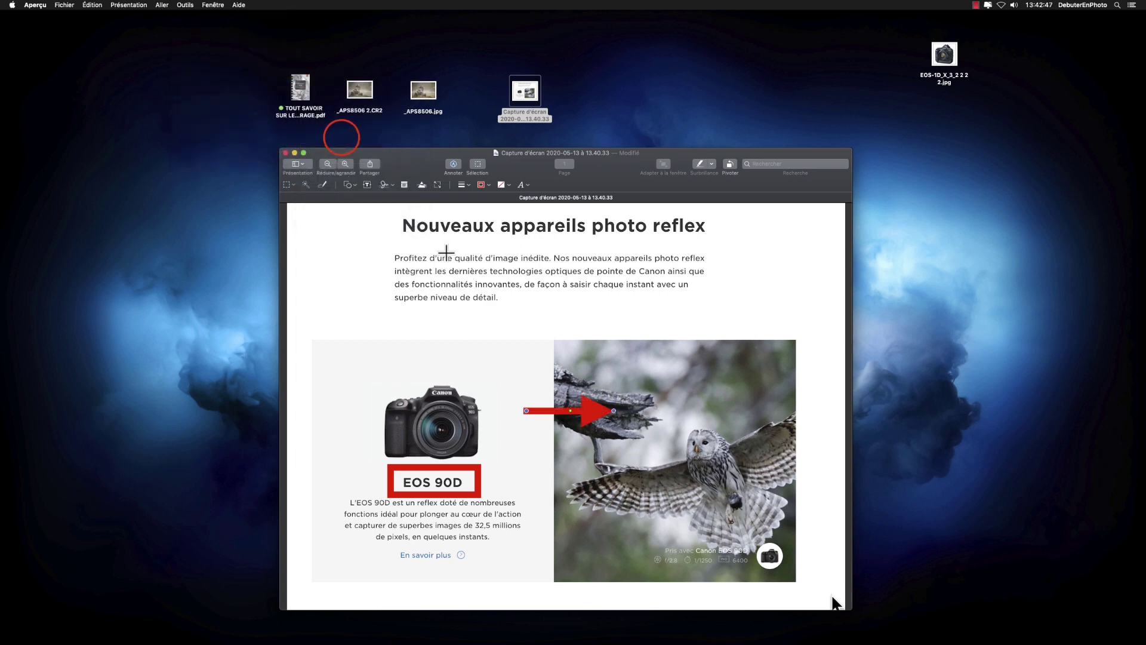
{"action": "left_click_drag", "start_coordinate": [614, 410], "coordinate": [495, 523]}
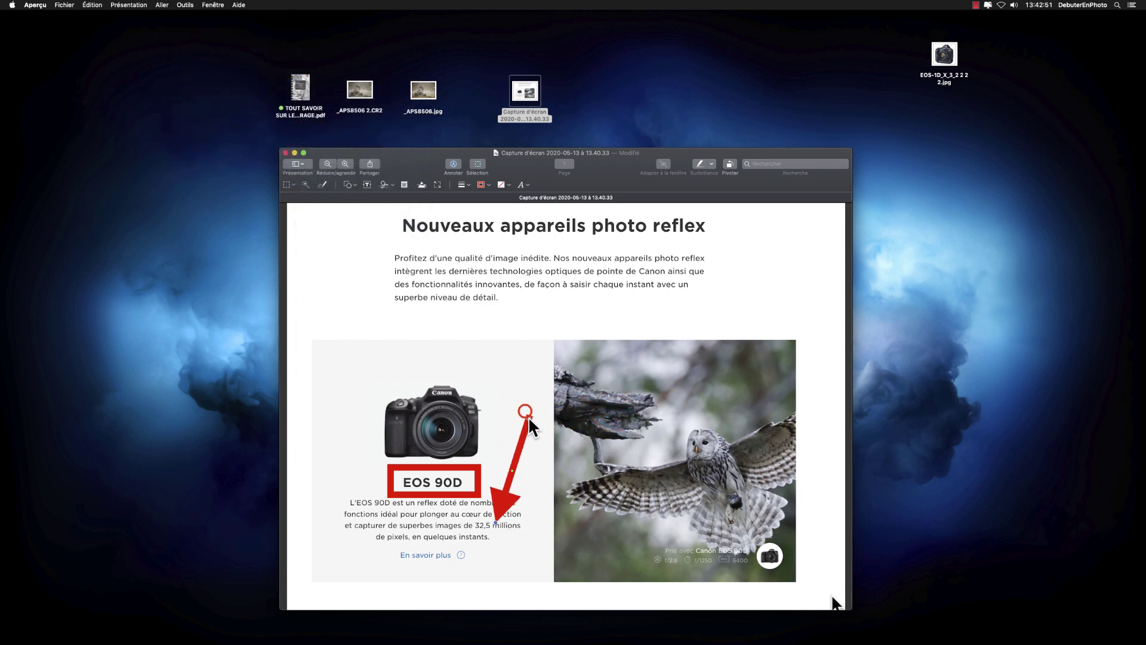
{"action": "left_click_drag", "start_coordinate": [527, 411], "coordinate": [569, 573]}
{"action": "left_click_drag", "start_coordinate": [507, 531], "coordinate": [501, 544]}
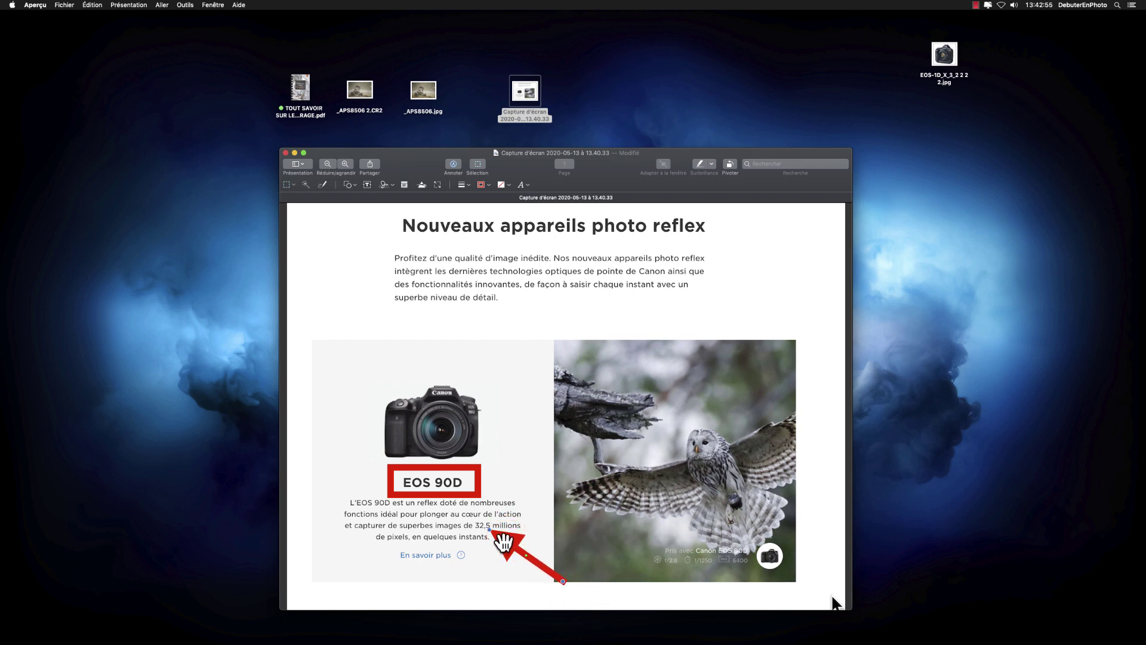
- Give the arrow a thinner line style and a yellow colour
{"action": "left_click", "coordinate": [471, 185]}
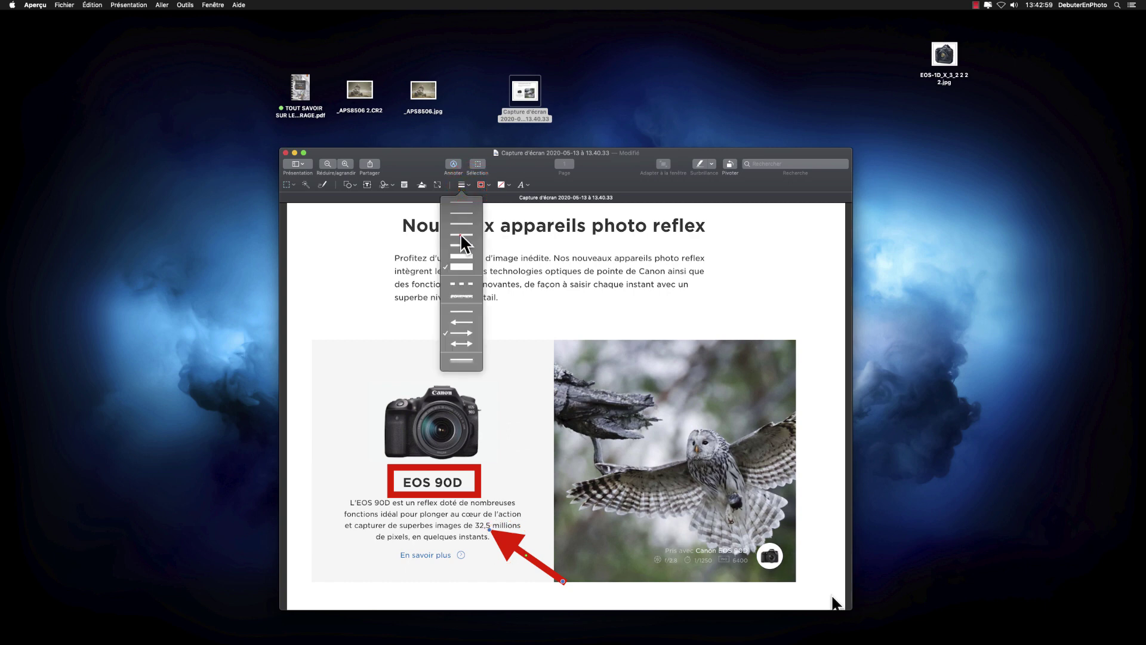
{"action": "left_click", "coordinate": [460, 235]}
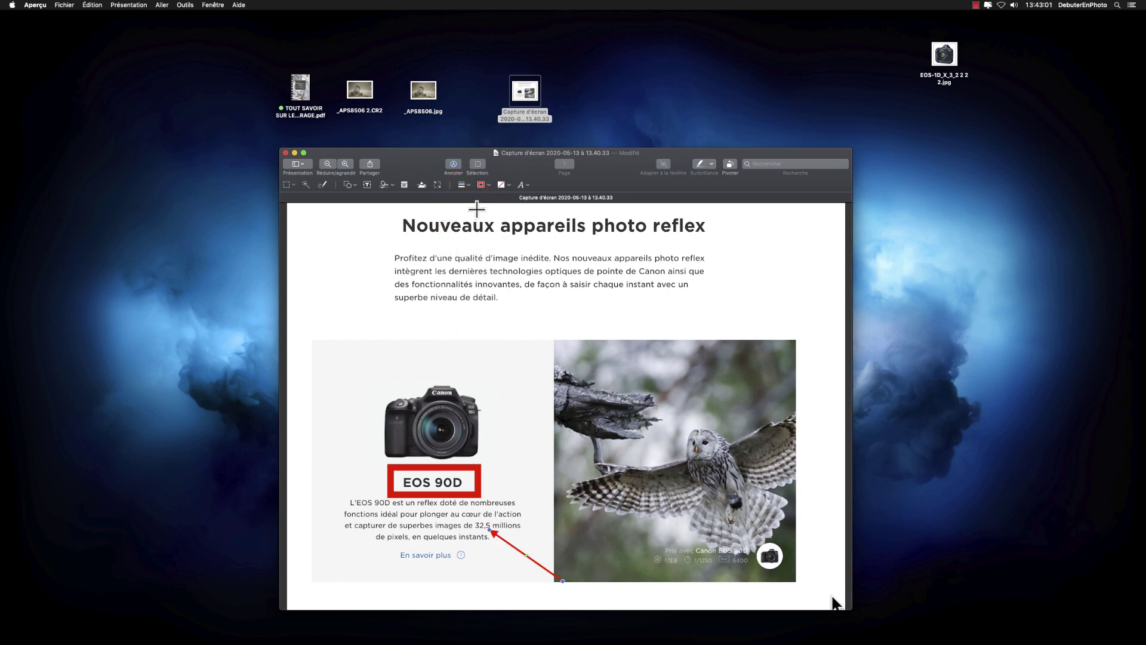
{"action": "left_click", "coordinate": [488, 185]}
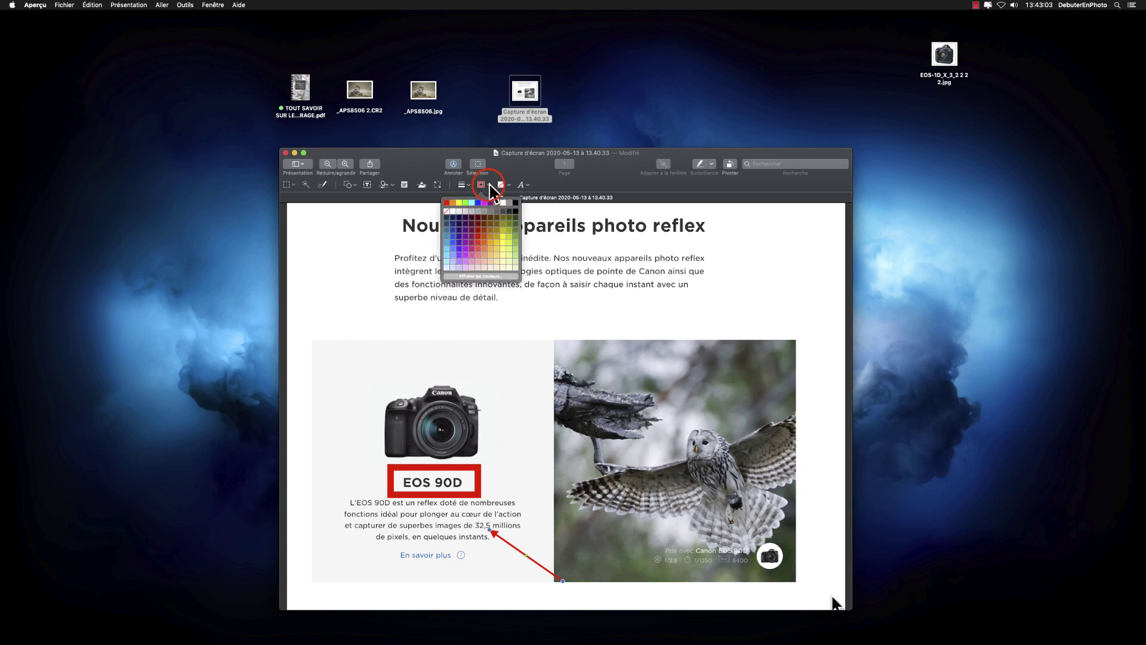
{"action": "left_click", "coordinate": [459, 203]}
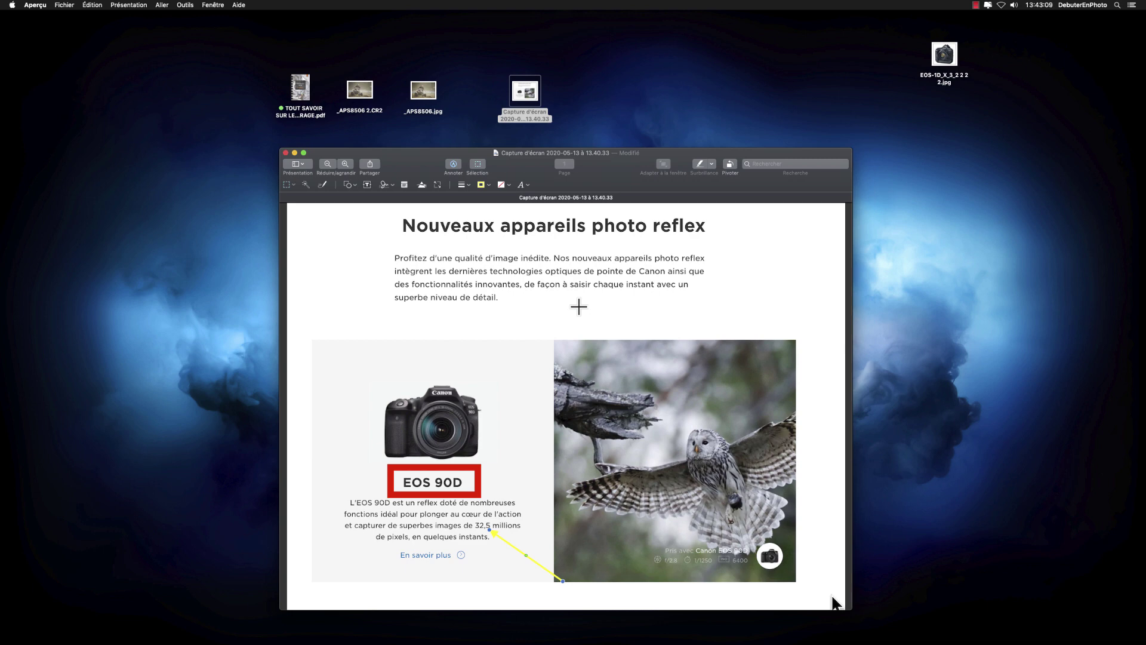
{"action": "left_click", "coordinate": [185, 4]}
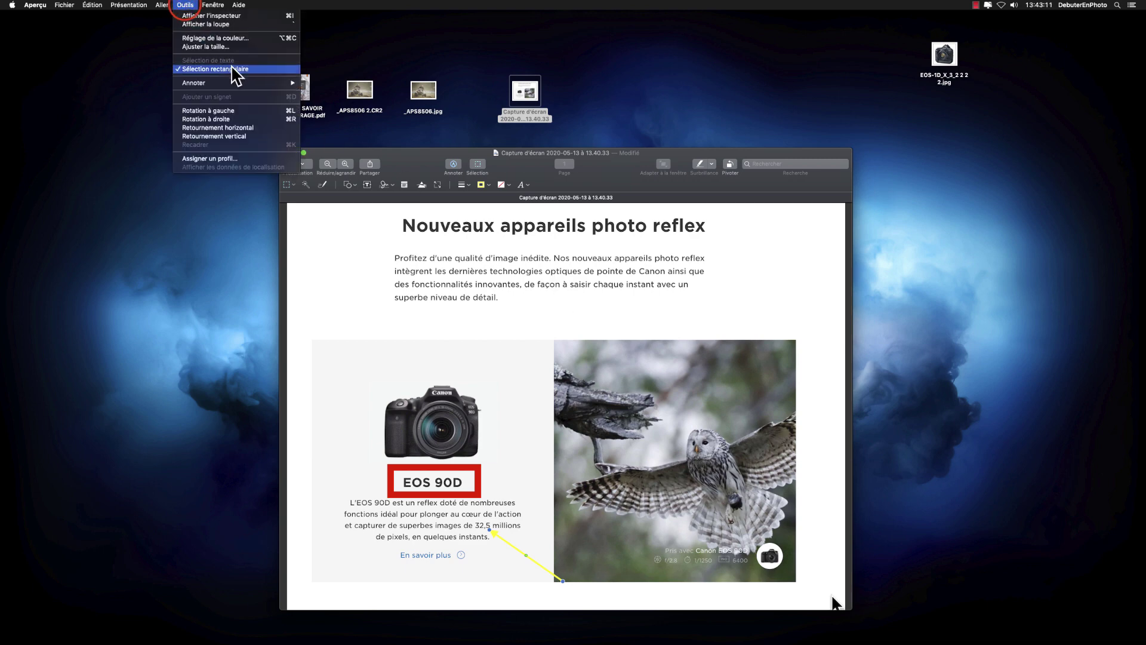
{"action": "mouse_move", "coordinate": [235, 83]}
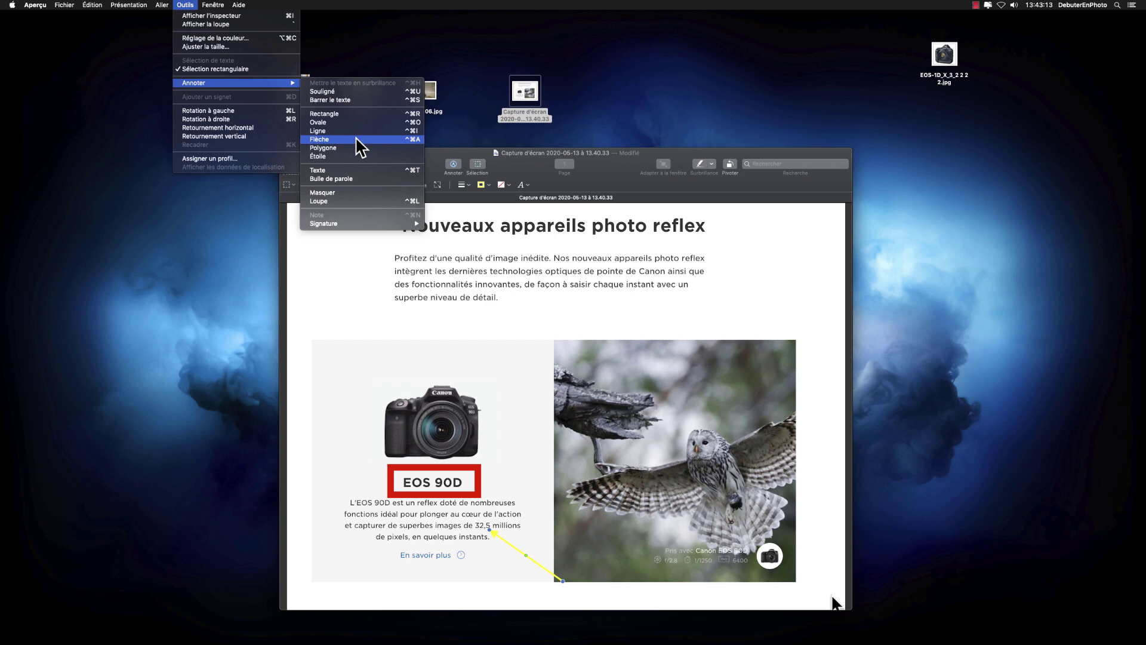
- Add the caption 'regarde bien ce boitier' above the product images
{"action": "left_click", "coordinate": [356, 171]}
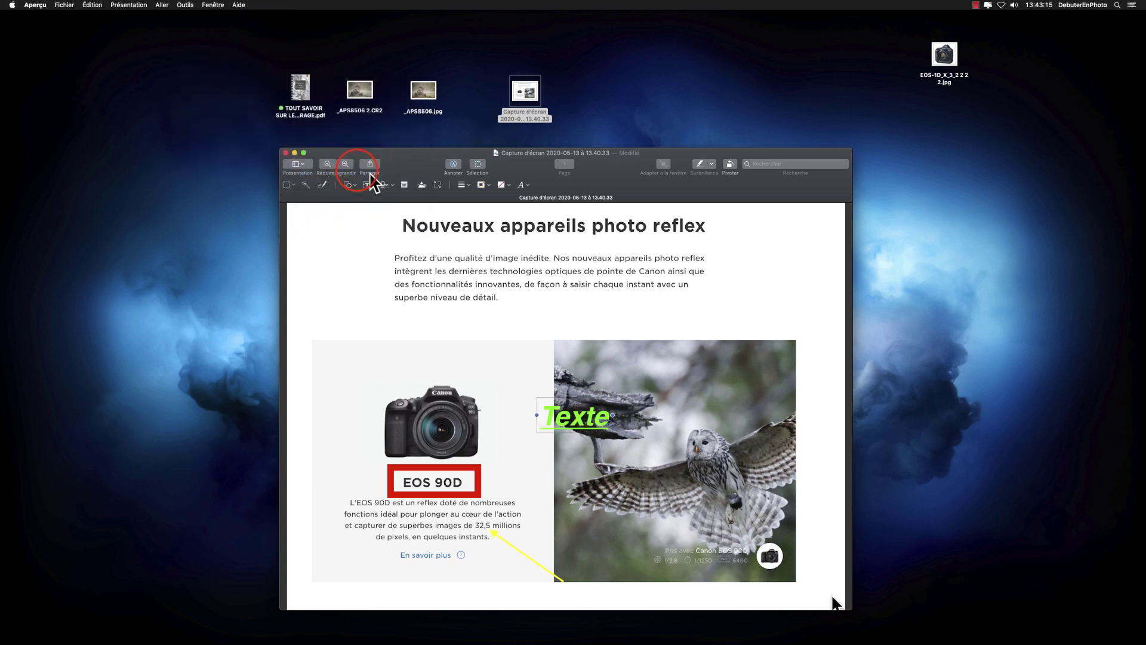
{"action": "type", "text": "rega"}
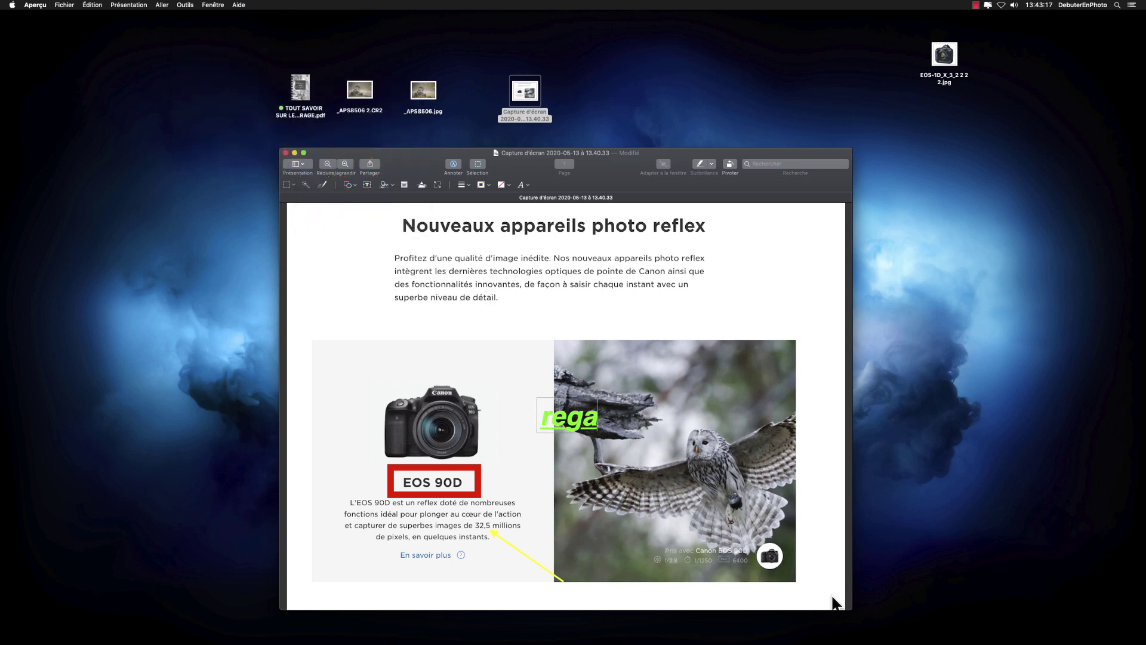
{"action": "type", "text": "rde bien c"}
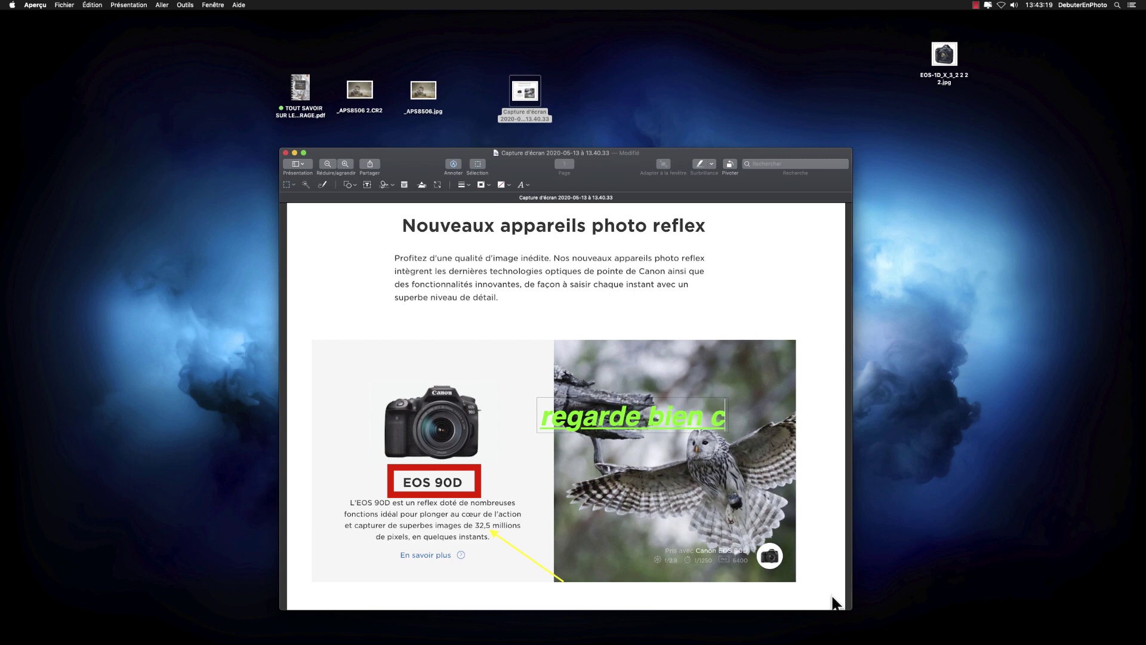
{"action": "type", "text": "e boitier"}
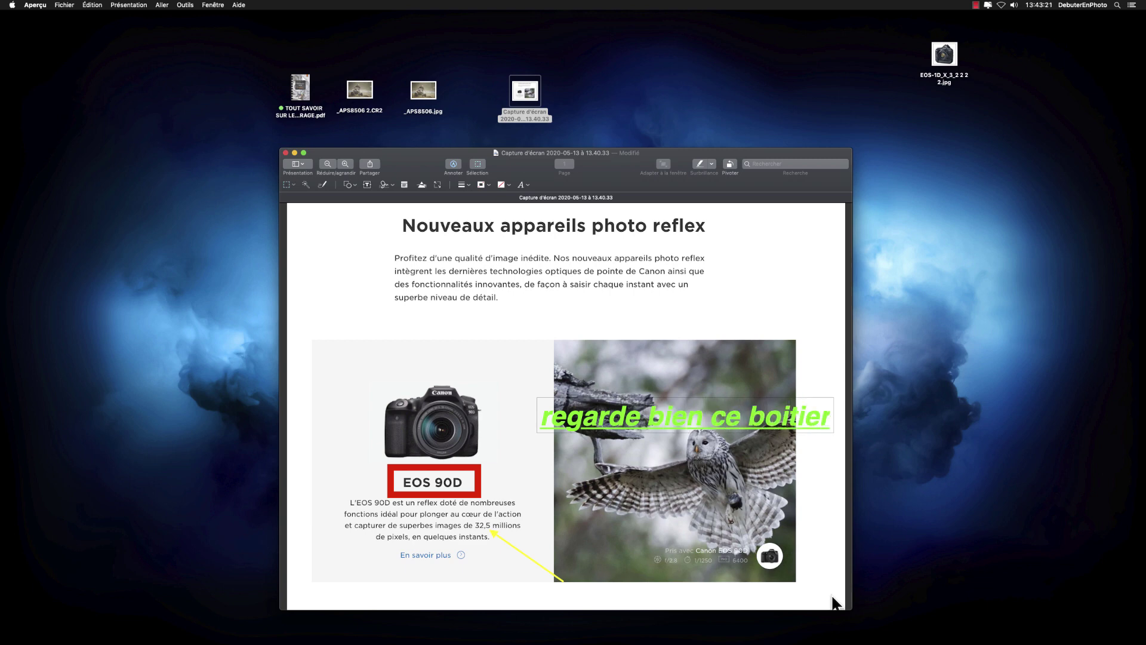
{"action": "left_click_drag", "start_coordinate": [614, 417], "coordinate": [579, 316]}
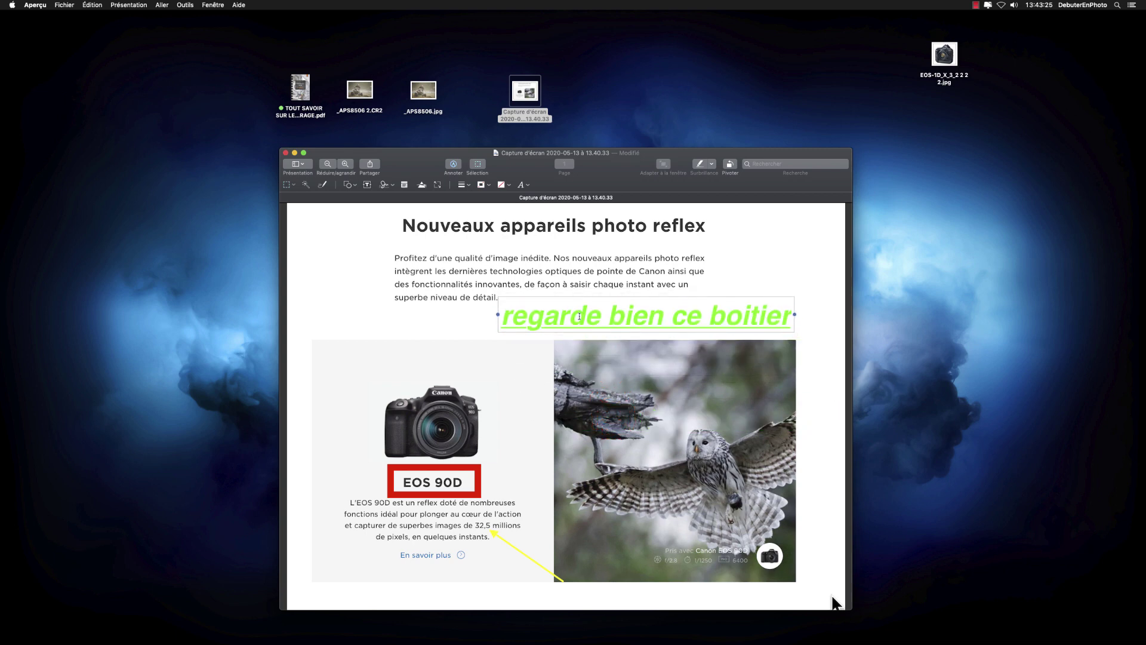
{"action": "triple_click", "coordinate": [595, 317]}
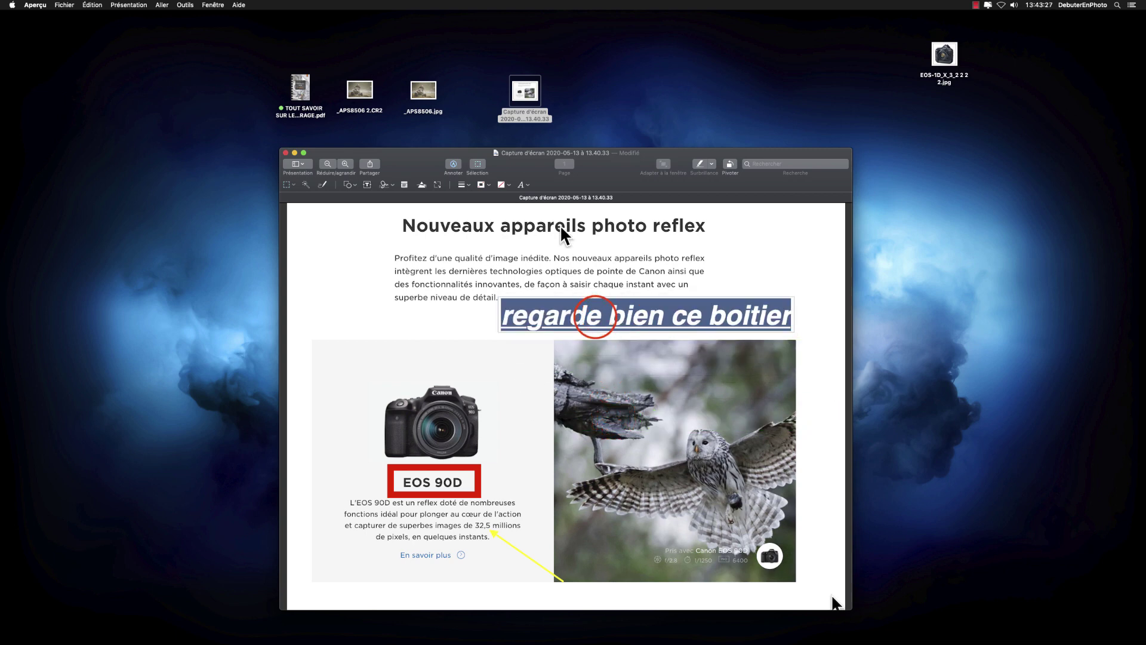
- Style the caption in smaller orange Helvetica, bold, italic and underlined
{"action": "left_click", "coordinate": [525, 185]}
{"action": "left_click", "coordinate": [521, 207]}
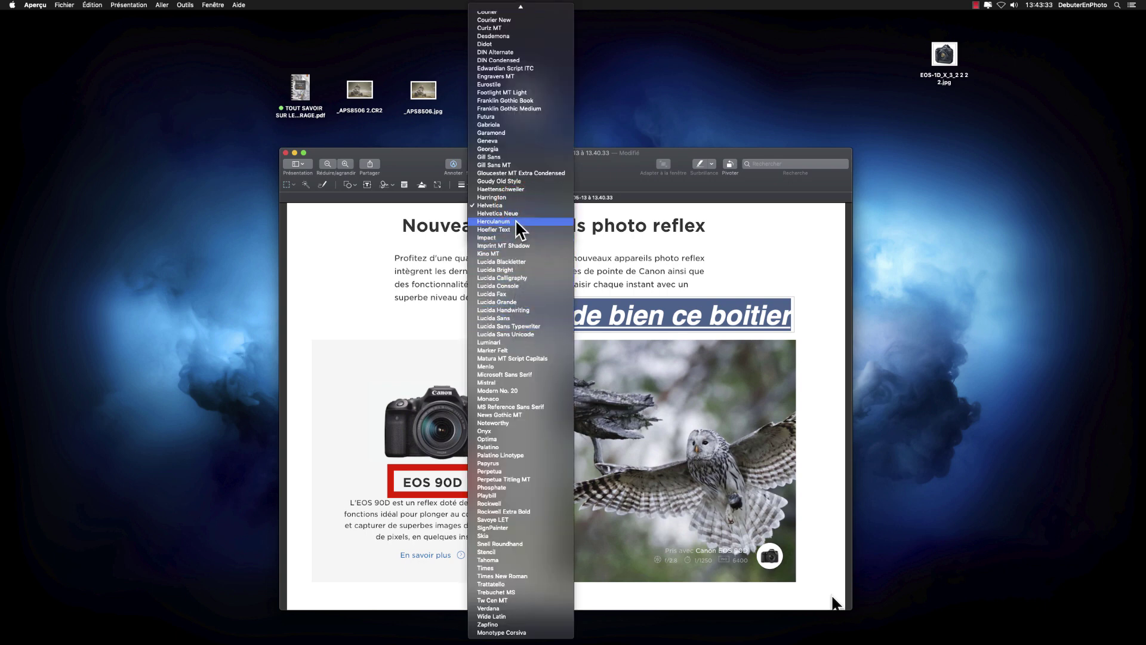
{"action": "left_click", "coordinate": [517, 205]}
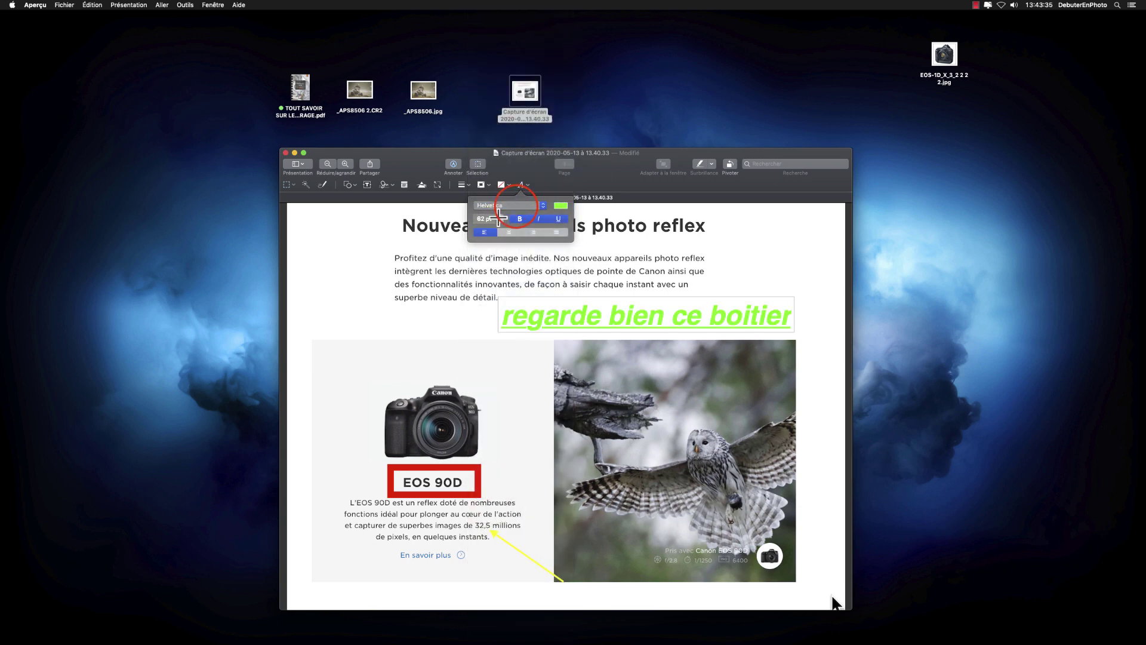
{"action": "left_click", "coordinate": [501, 219]}
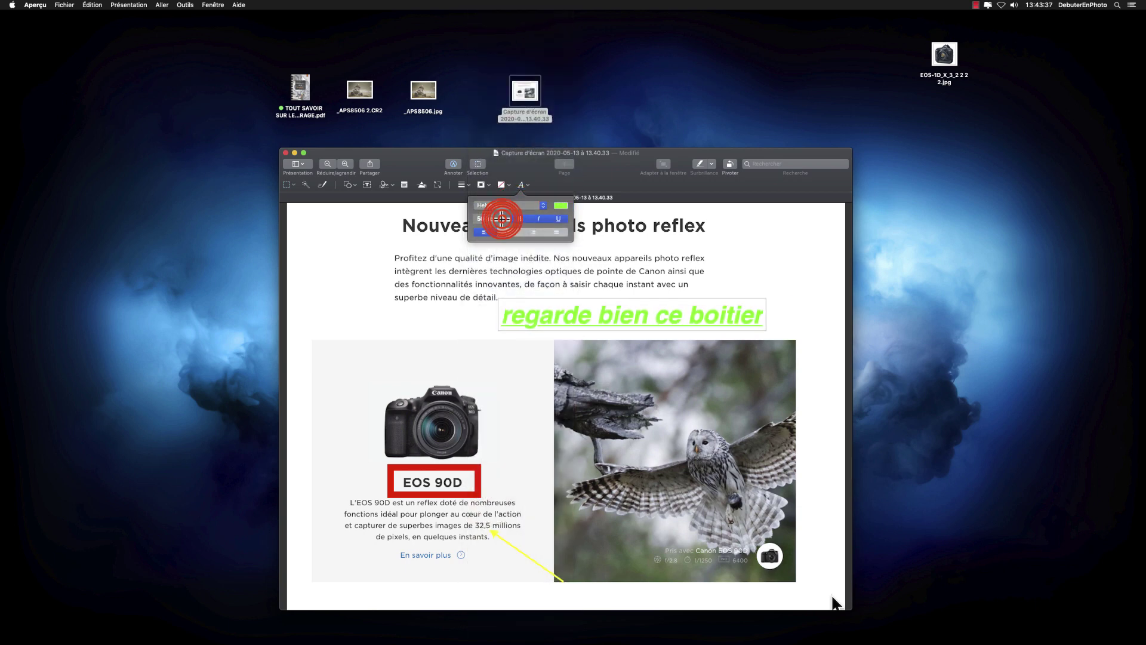
{"action": "left_click", "coordinate": [561, 206]}
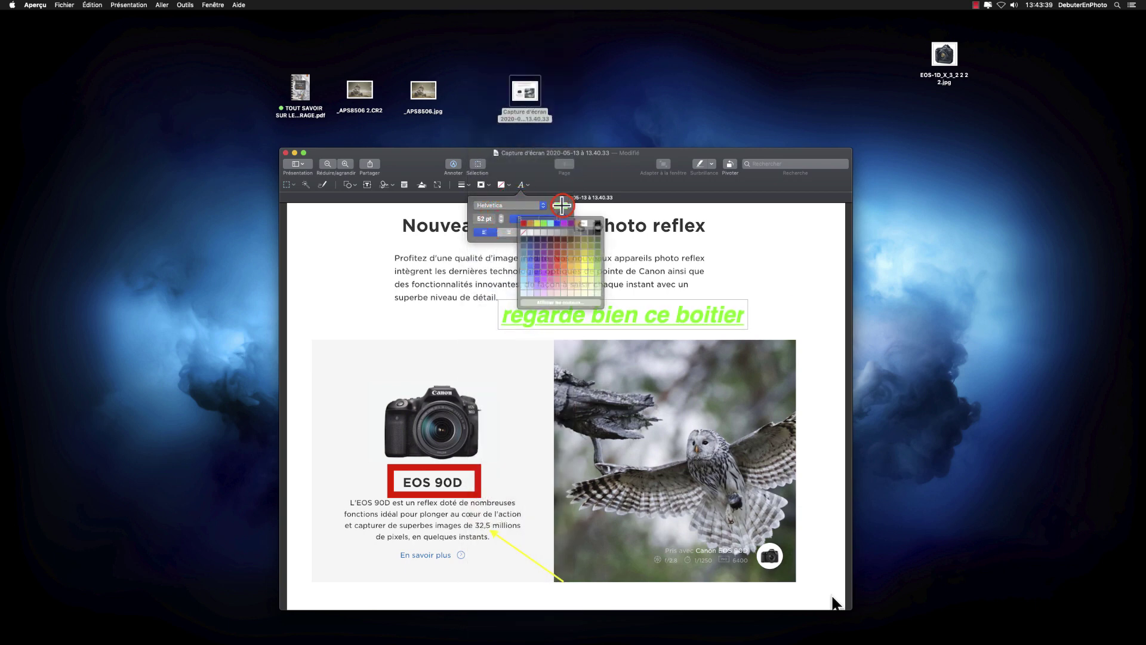
{"action": "left_click", "coordinate": [533, 221]}
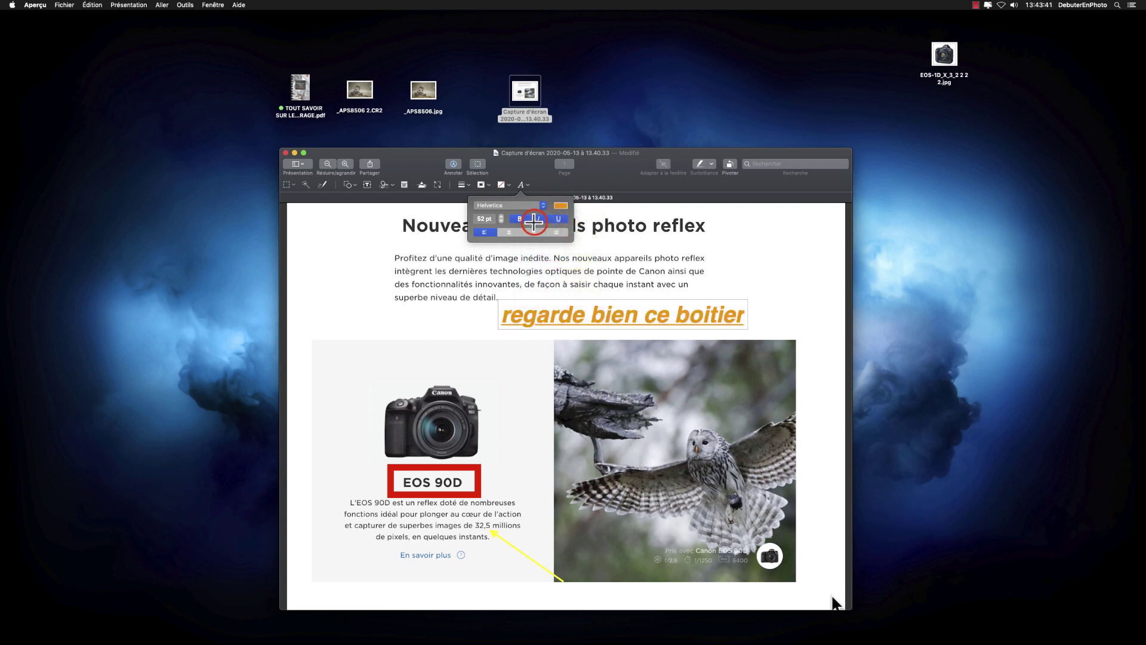
{"action": "left_click", "coordinate": [519, 219]}
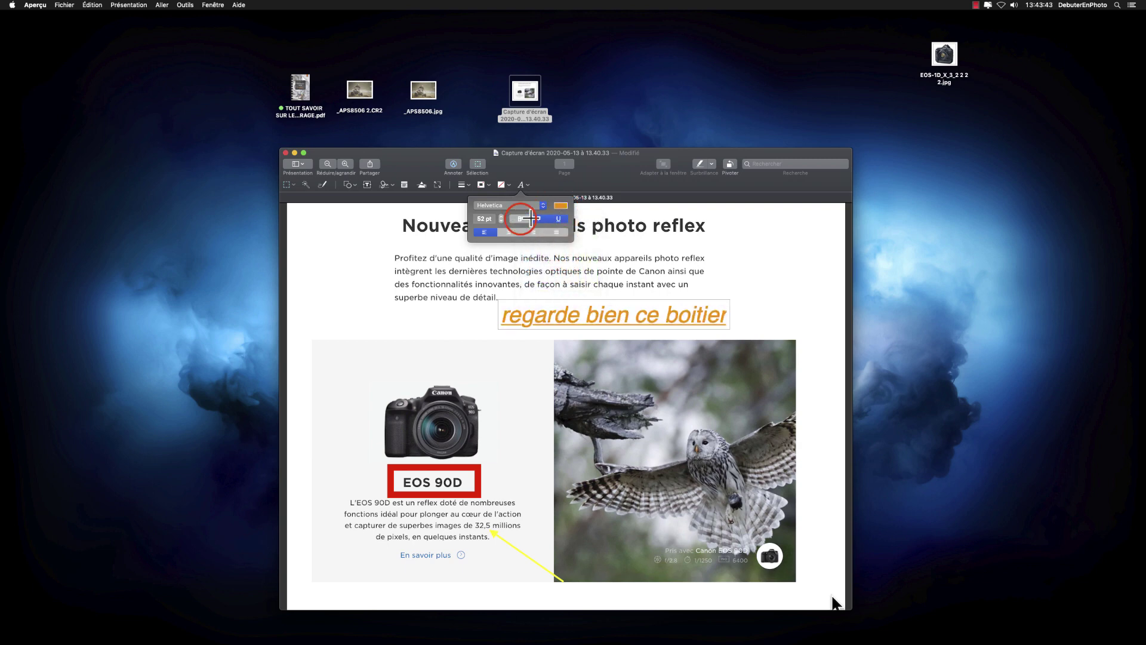
{"action": "left_click", "coordinate": [544, 219]}
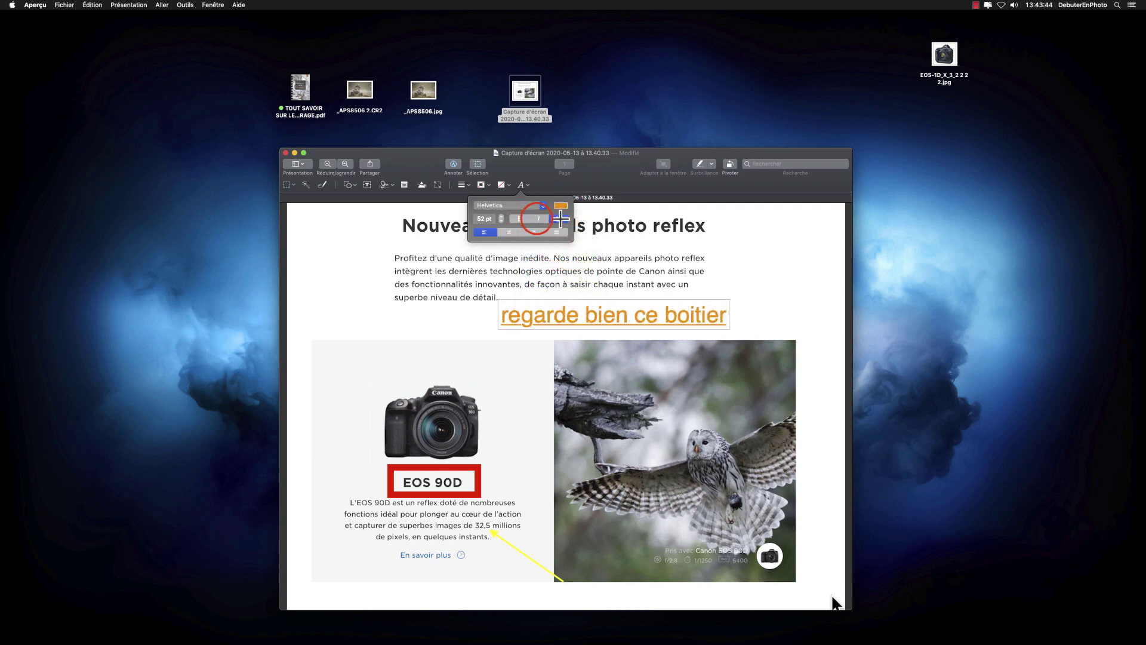
{"action": "left_click", "coordinate": [519, 218]}
{"action": "left_click", "coordinate": [559, 219]}
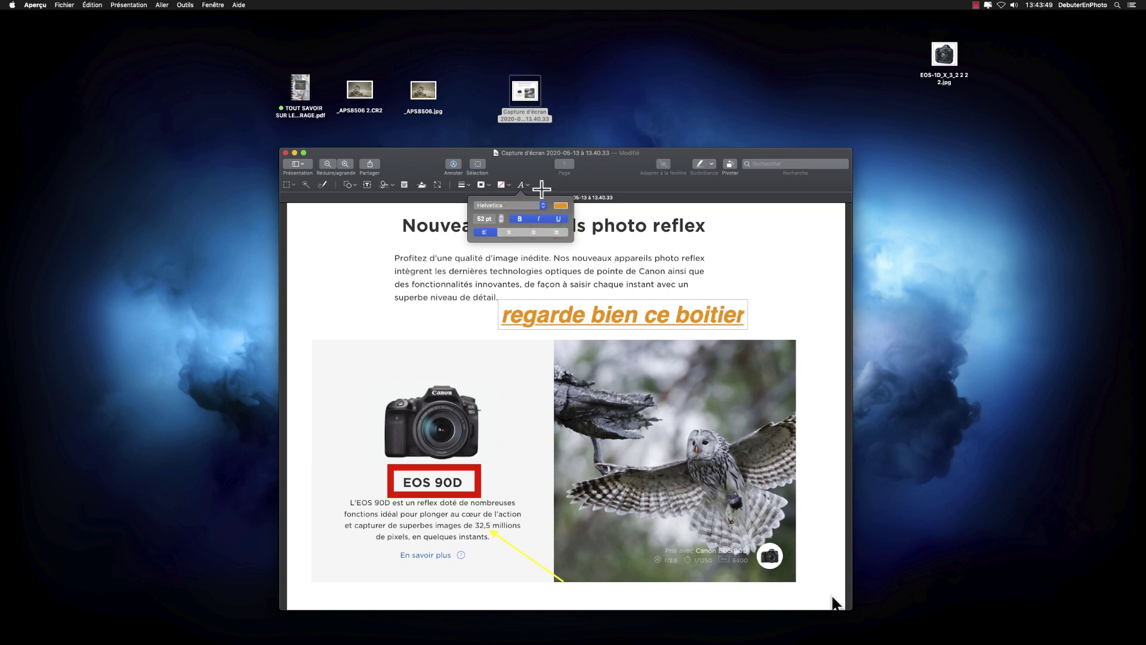
{"action": "left_click", "coordinate": [519, 185]}
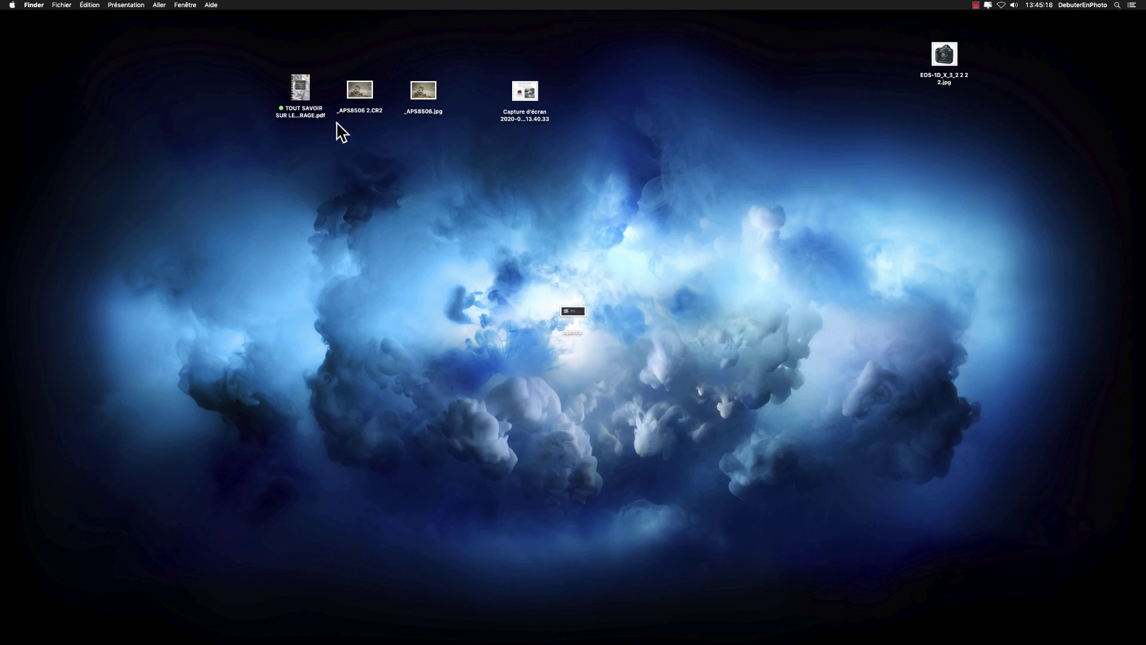
- Move TOUT SAVOIR SUR LE CADRAGE.pdf to the desktop centre and check its file info
{"action": "left_click_drag", "start_coordinate": [301, 88], "coordinate": [464, 345]}
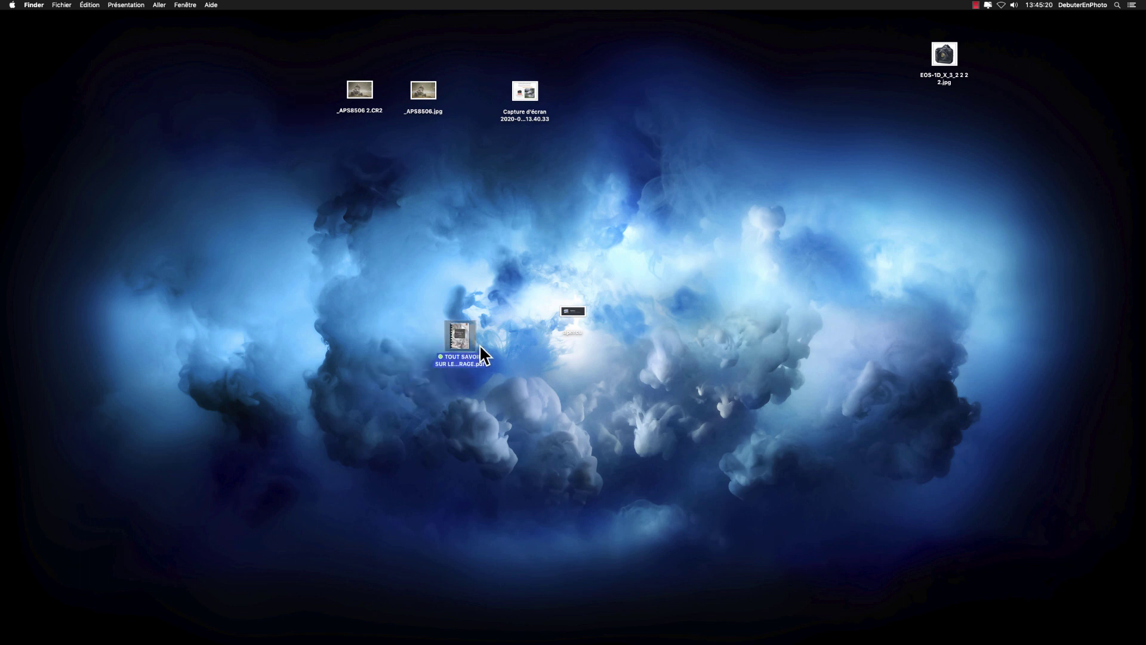
{"action": "key", "text": "super+i"}
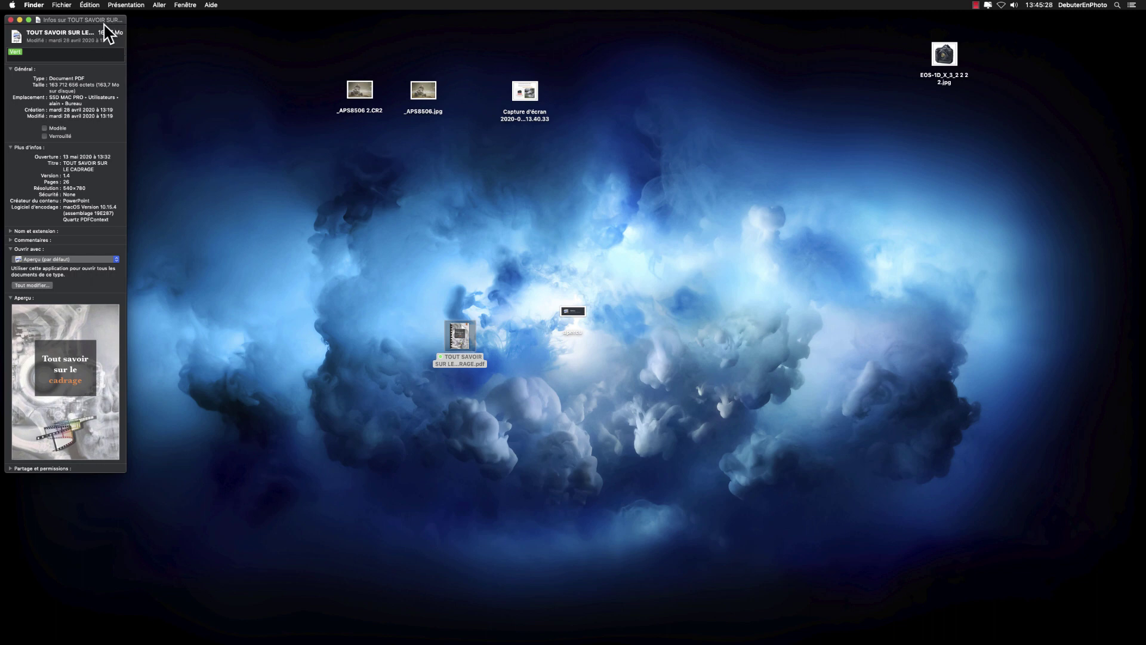
{"action": "left_click", "coordinate": [11, 20]}
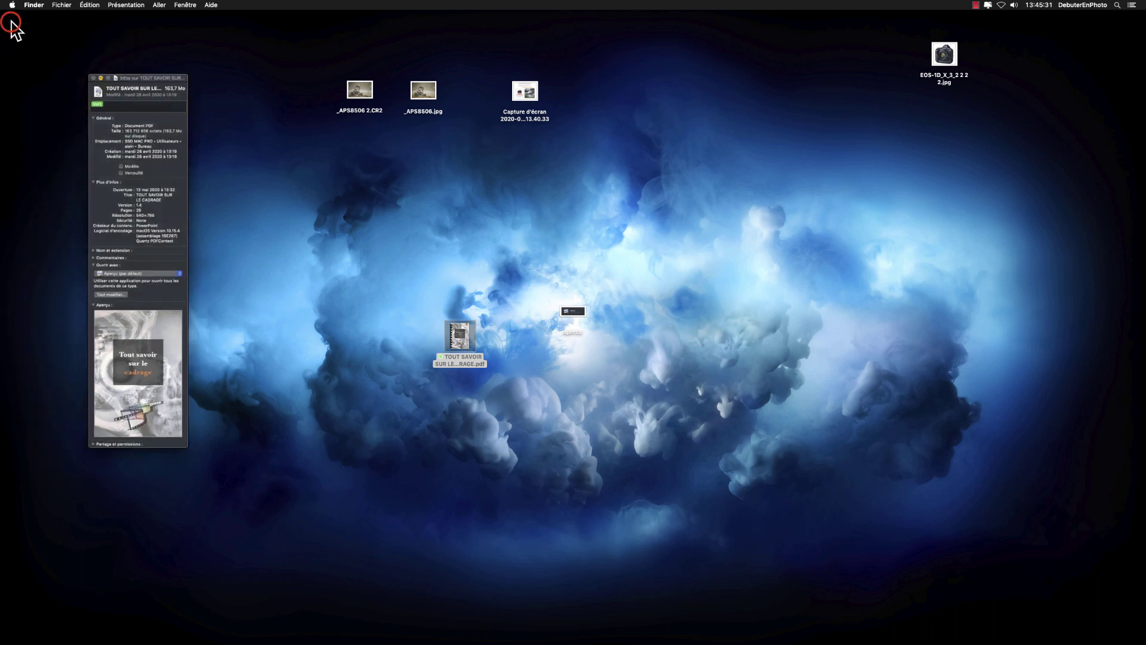
- Compress the PDF to a zip, place it left of the PDF, and check its info
{"action": "right_click", "coordinate": [455, 337]}
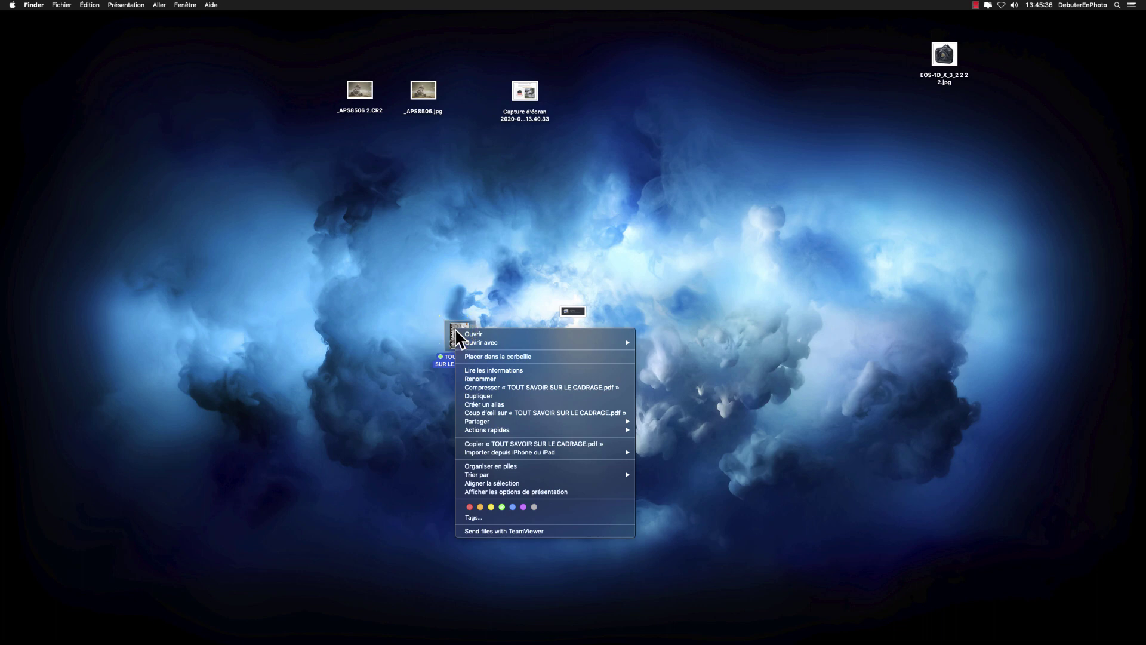
{"action": "left_click", "coordinate": [494, 388]}
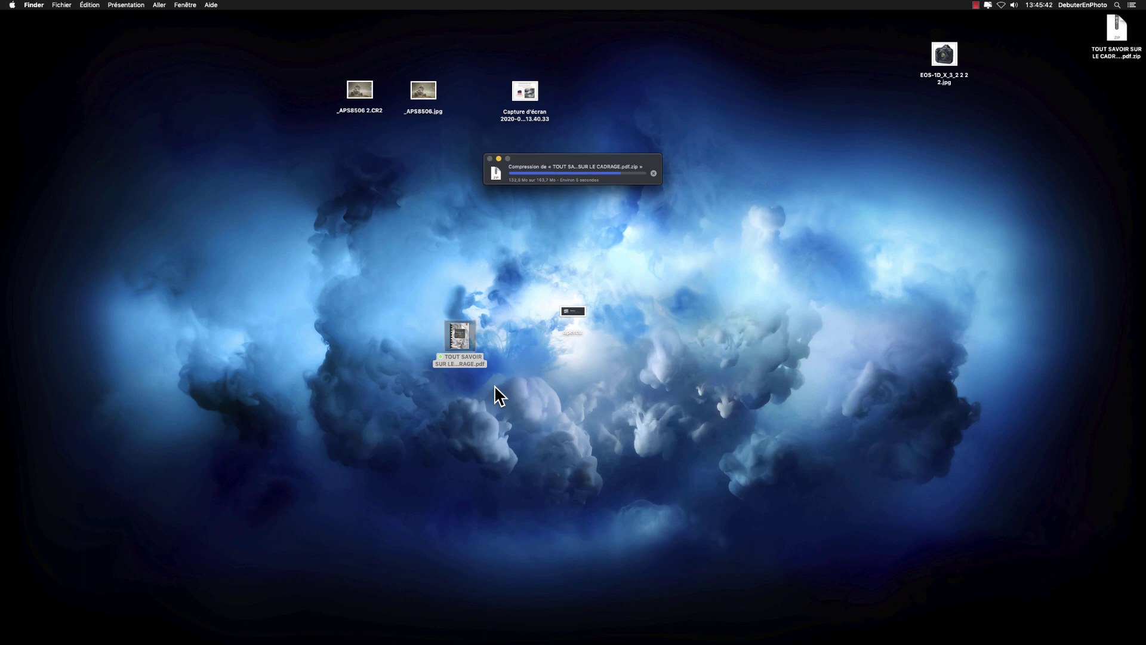
{"action": "left_click_drag", "start_coordinate": [474, 351], "coordinate": [381, 337]}
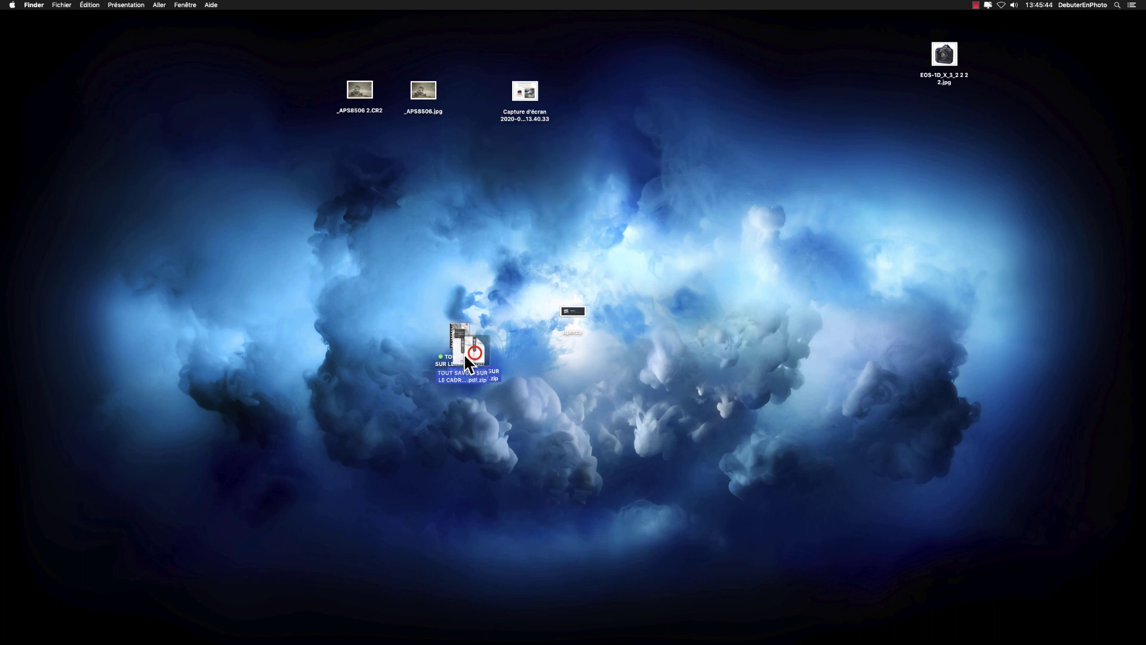
{"action": "left_click", "coordinate": [391, 298]}
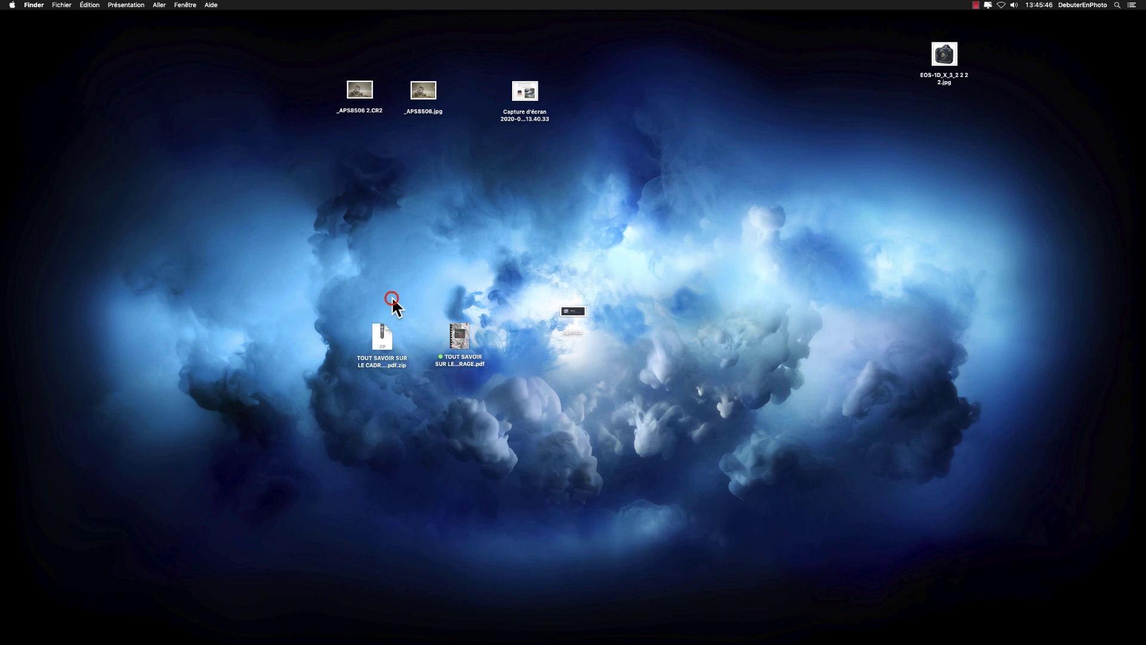
{"action": "left_click", "coordinate": [387, 341]}
{"action": "key", "text": "super+i"}
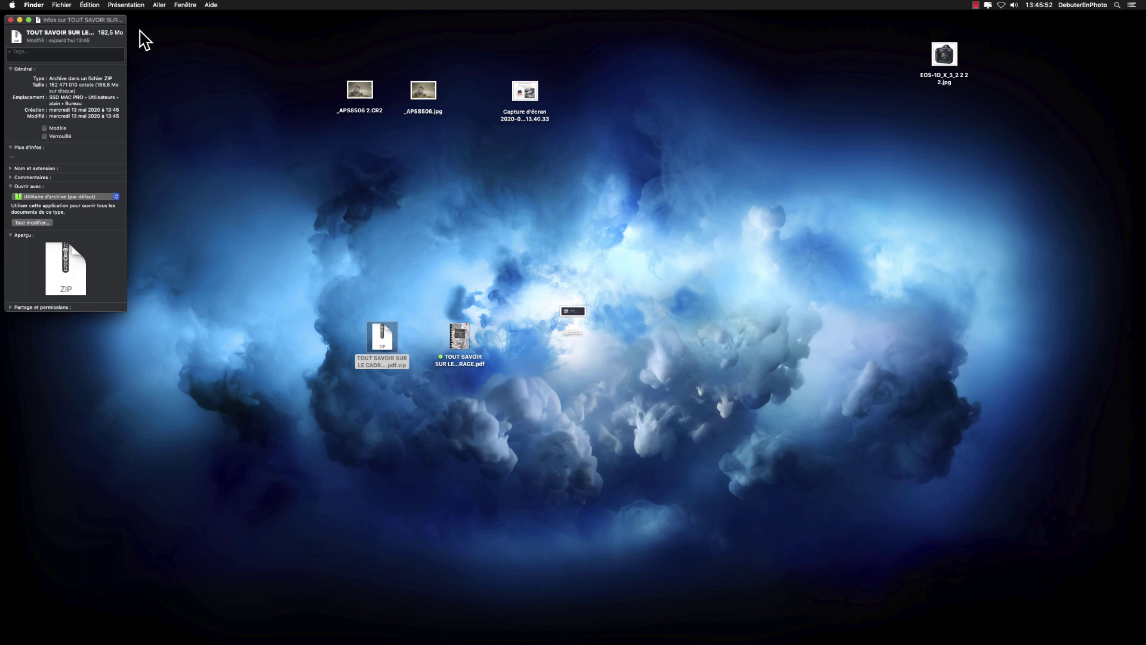
- Close the zip's info window and open TOUT SAVOIR SUR LE CADRAGE.pdf in Aperçu
{"action": "left_click", "coordinate": [10, 20]}
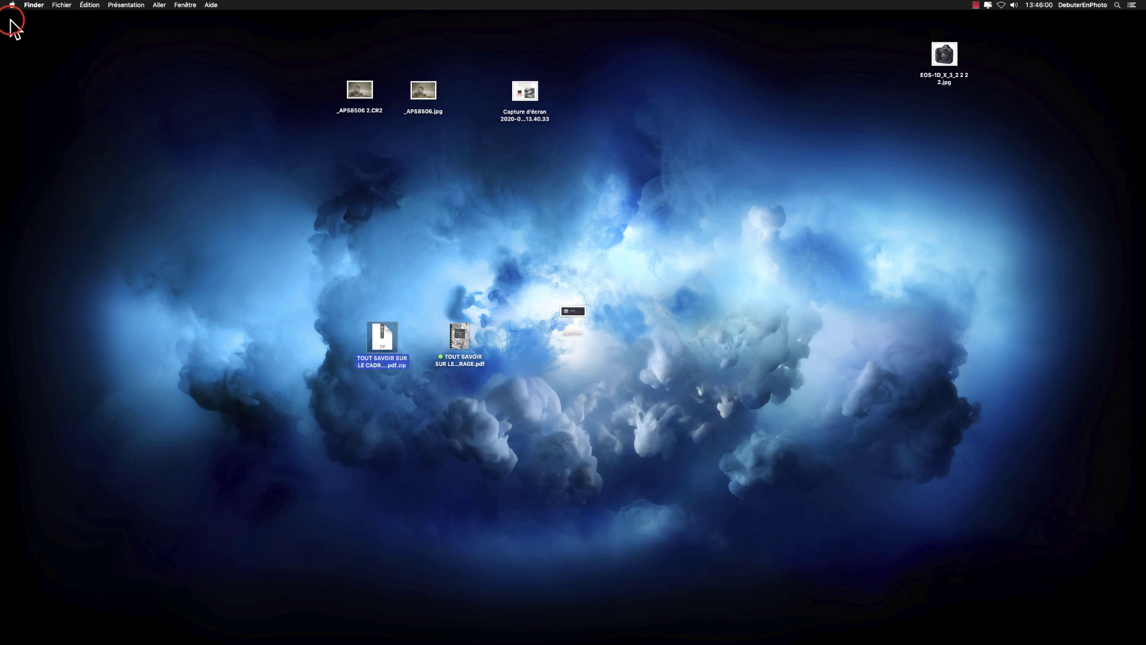
{"action": "left_click", "coordinate": [426, 257]}
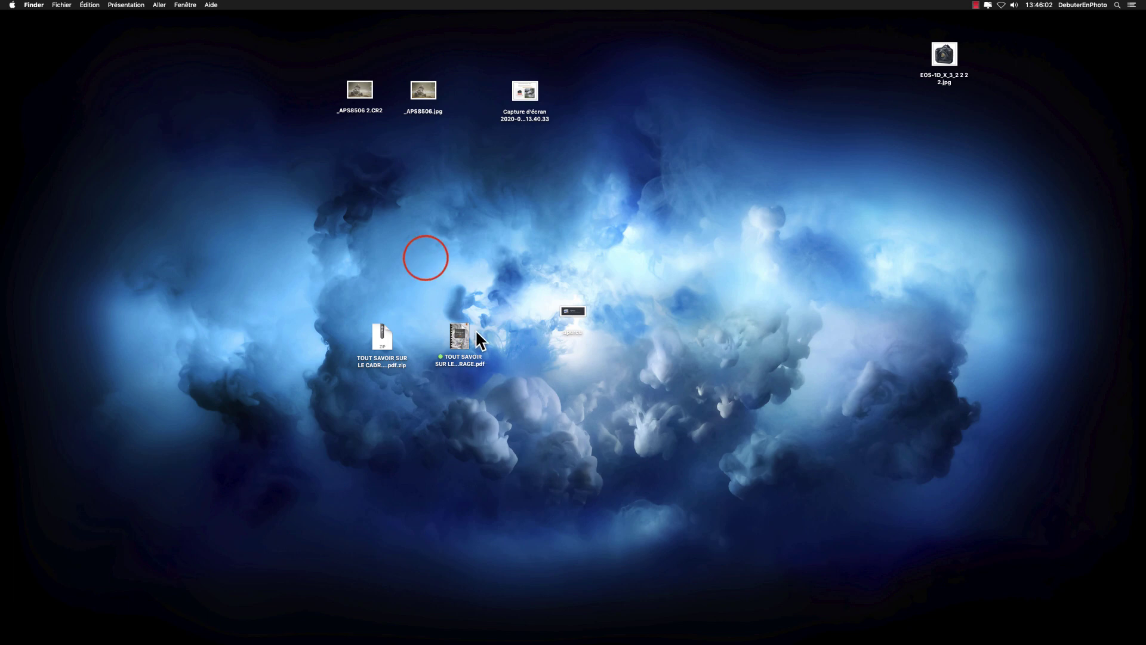
{"action": "mouse_move", "coordinate": [459, 336]}
{"action": "double_click", "coordinate": [461, 332]}
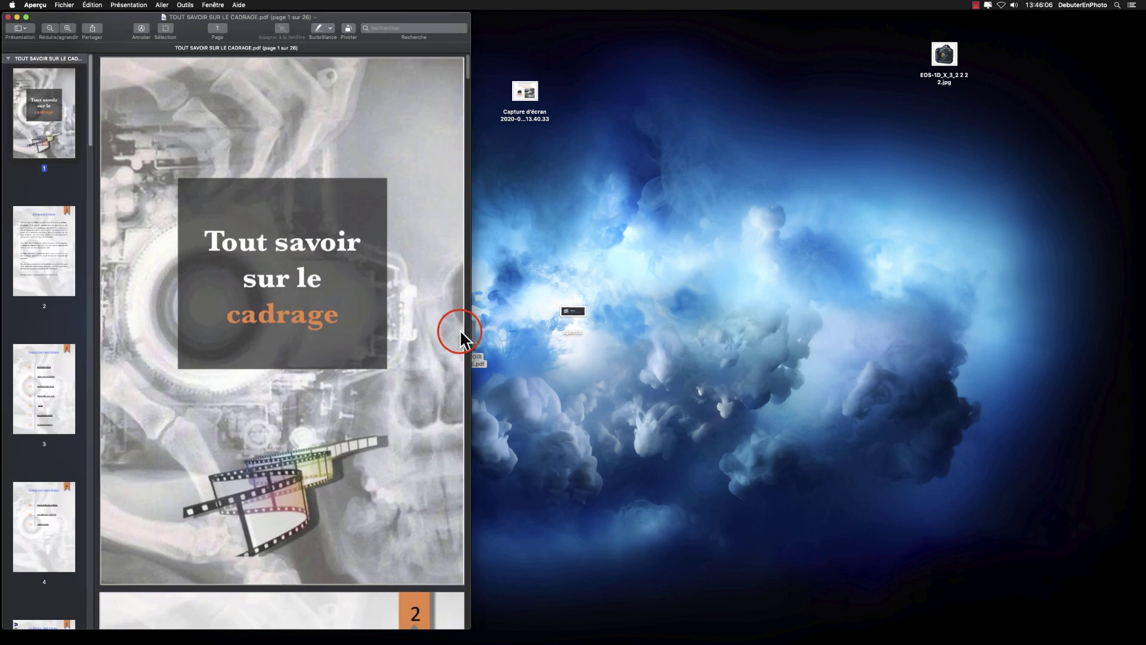
- Export the PDF with the Reduce File Size filter as 'TOUT SAVOIR SUR LE CADRAGE compresse'
{"action": "left_click", "coordinate": [64, 5]}
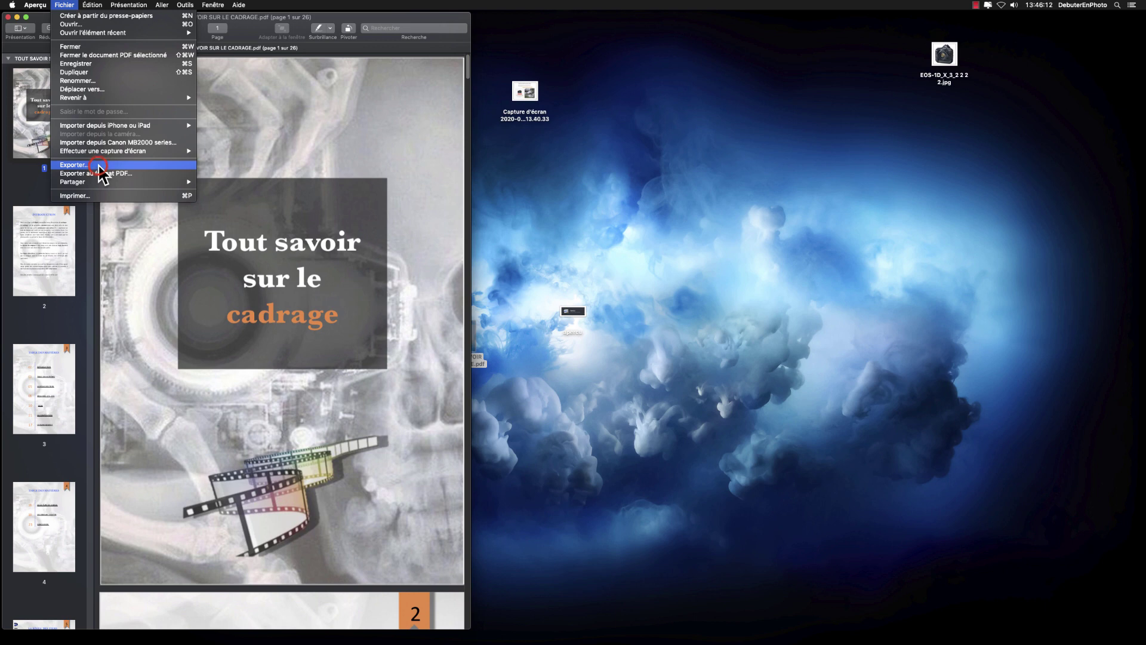
{"action": "left_click", "coordinate": [98, 164]}
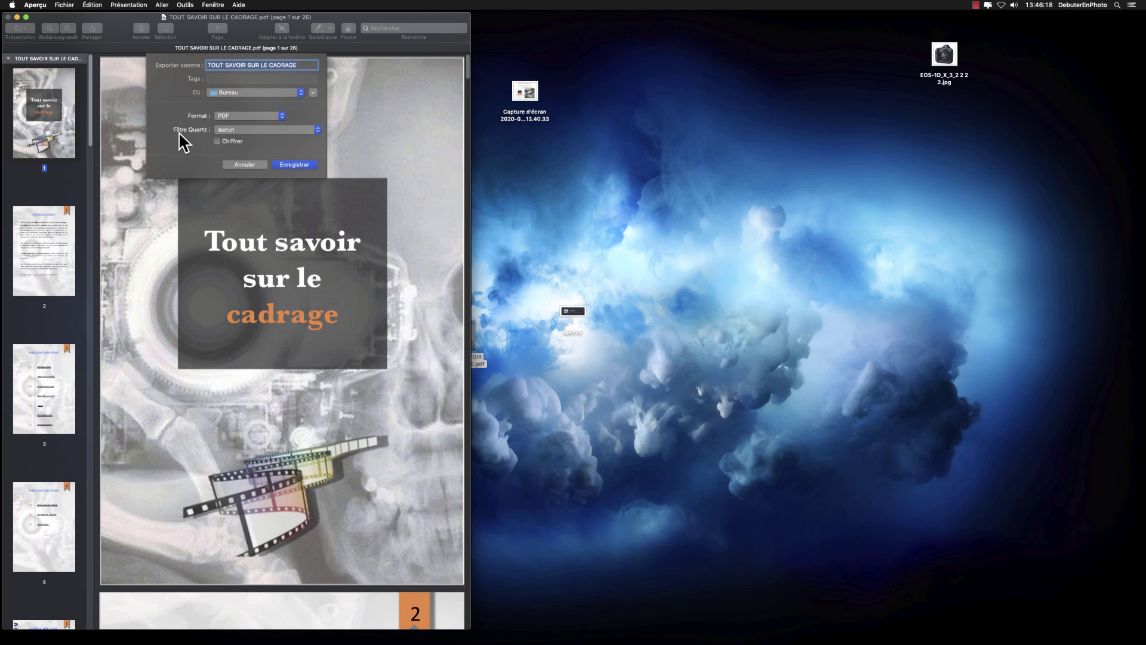
{"action": "left_click", "coordinate": [317, 129]}
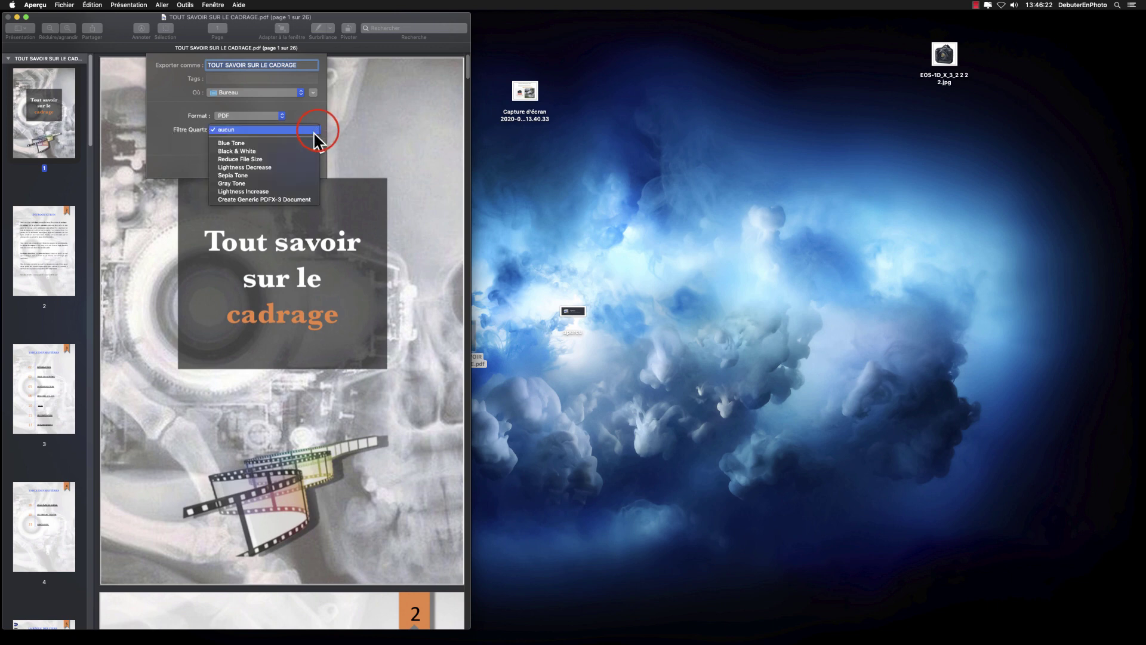
{"action": "left_click", "coordinate": [301, 159]}
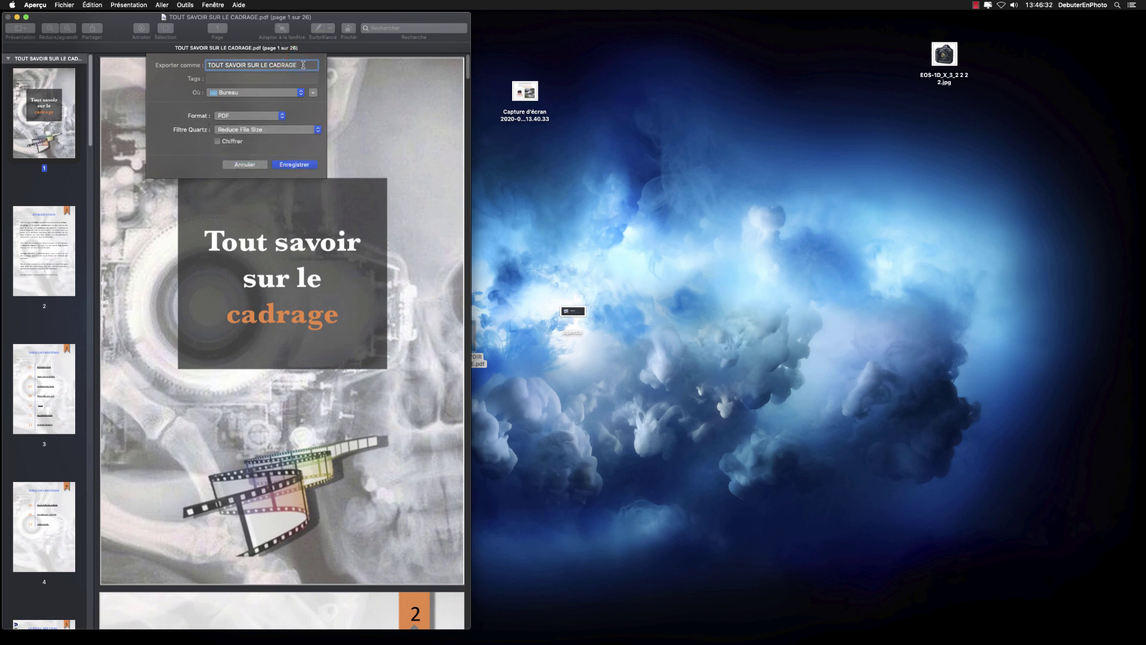
{"action": "type", "text": "compresse"}
{"action": "left_click", "coordinate": [293, 163]}
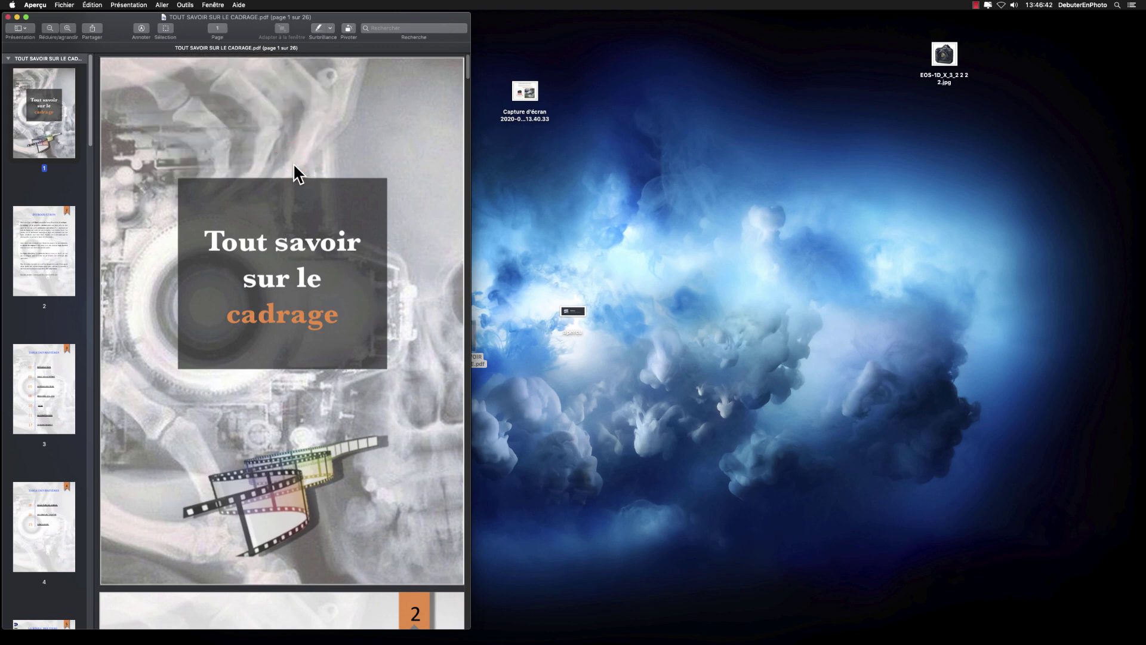
- Close the open document and move the compressed PDF to the desktop centre
{"action": "left_click", "coordinate": [7, 17]}
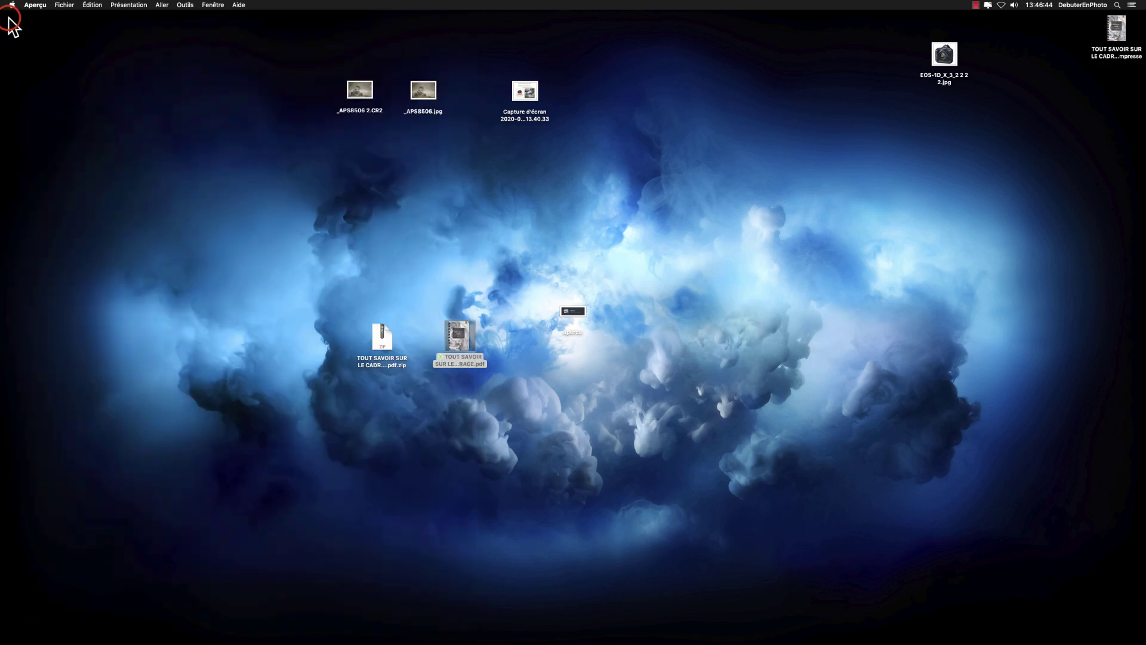
{"action": "left_click", "coordinate": [1115, 31]}
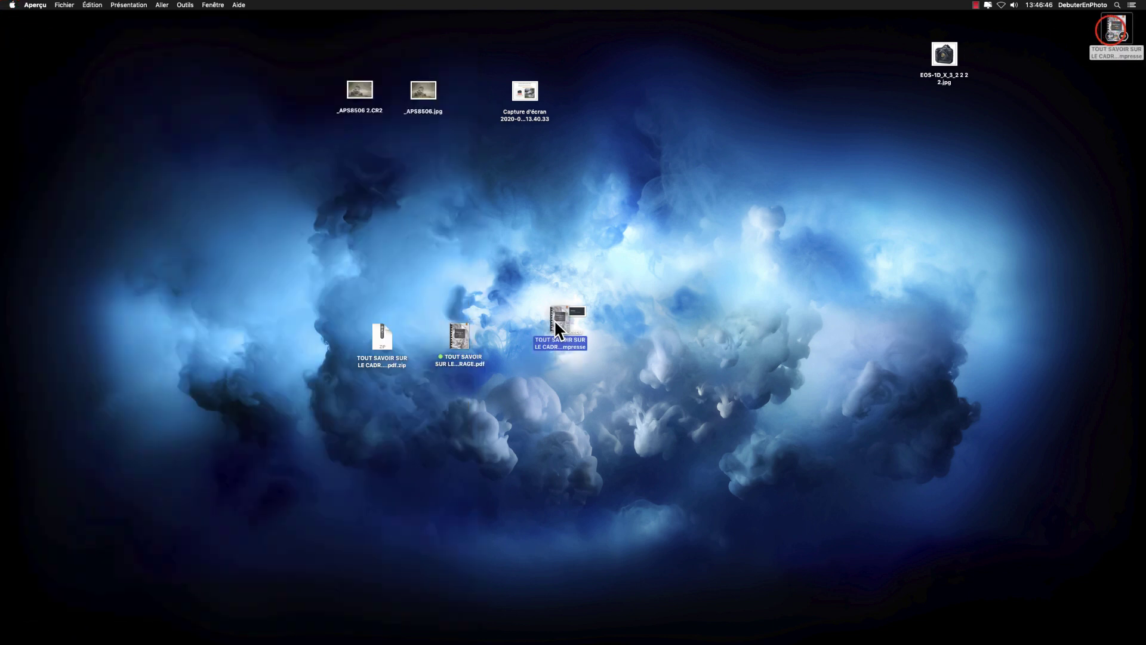
{"action": "left_click_drag", "start_coordinate": [1115, 35], "coordinate": [643, 343]}
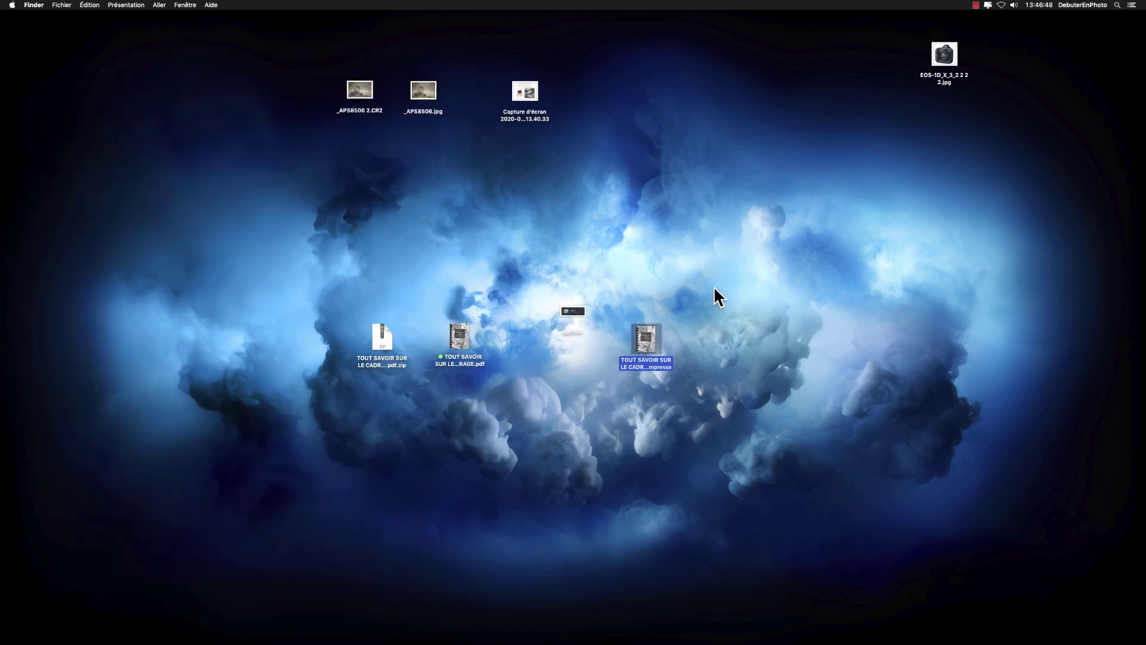
{"action": "left_click", "coordinate": [714, 285]}
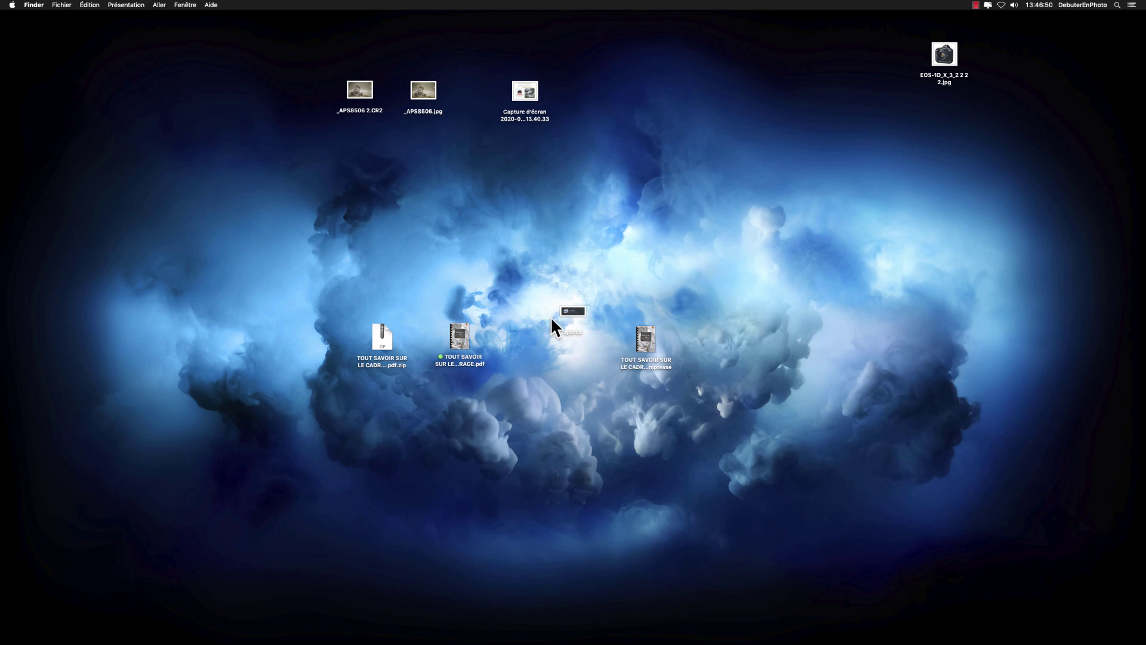
- Show info for the original PDF, zip and compressed PDF side by side
{"action": "left_click", "coordinate": [459, 331]}
{"action": "key", "text": "super+i"}
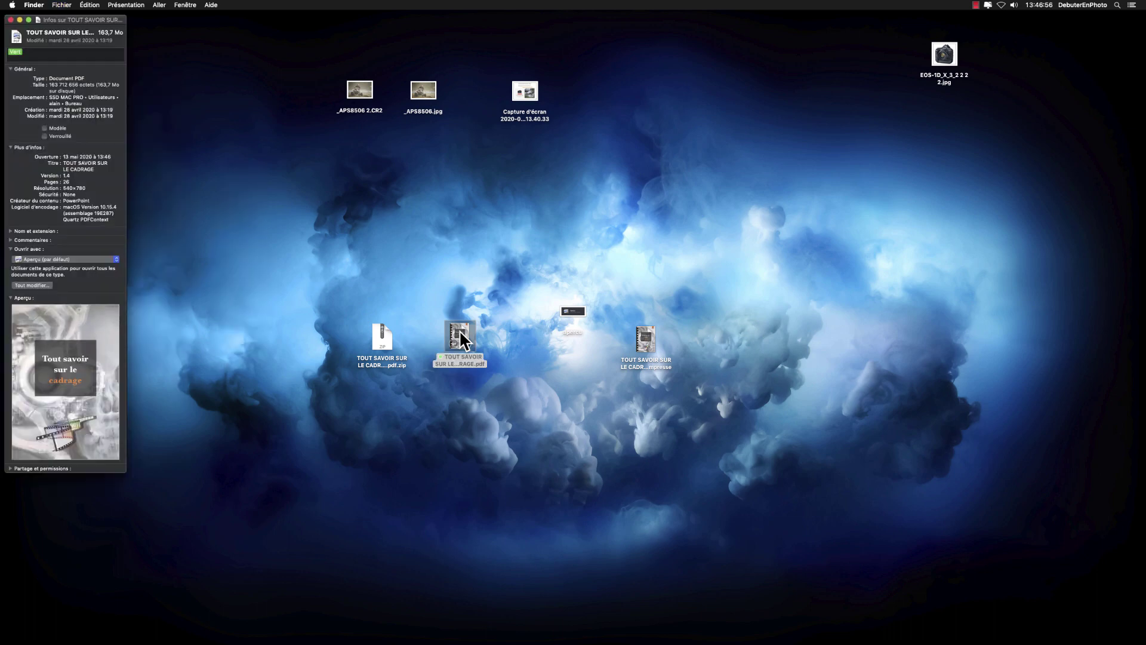
{"action": "left_click", "coordinate": [386, 338]}
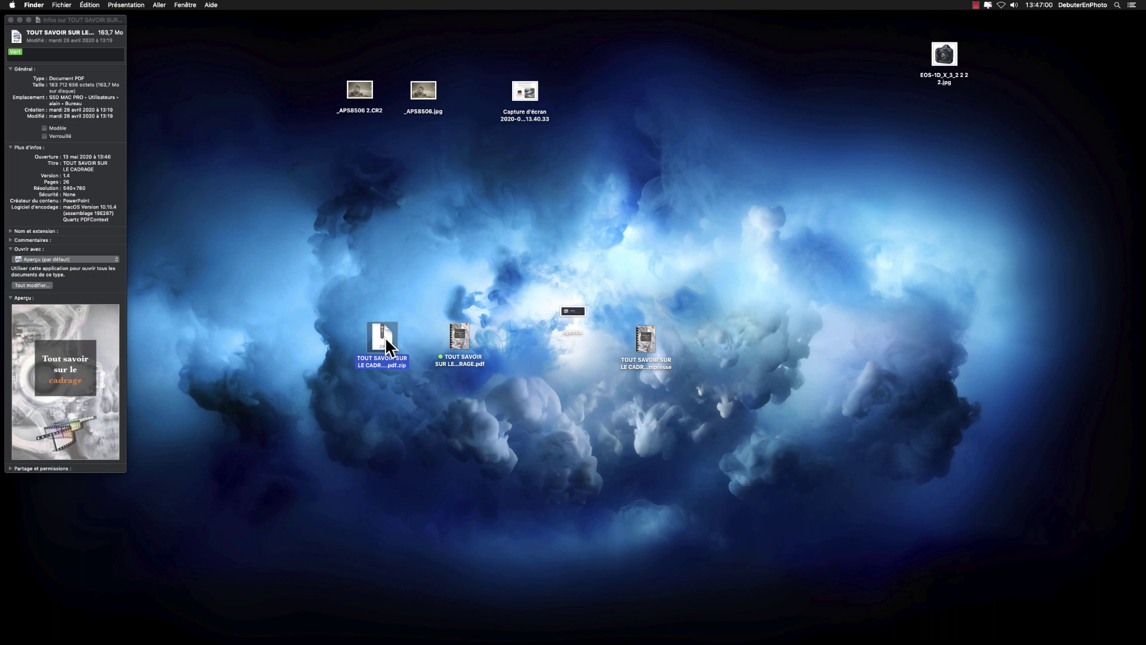
{"action": "key", "text": "super+i"}
{"action": "left_click_drag", "start_coordinate": [278, 21], "coordinate": [219, 23]}
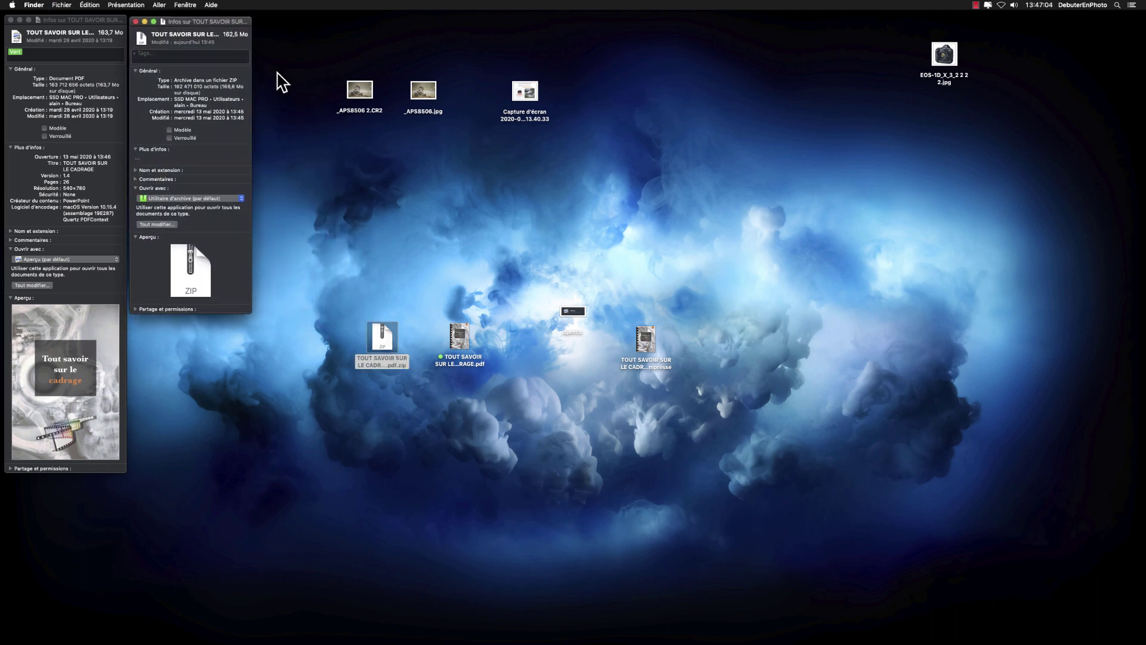
{"action": "left_click", "coordinate": [645, 330]}
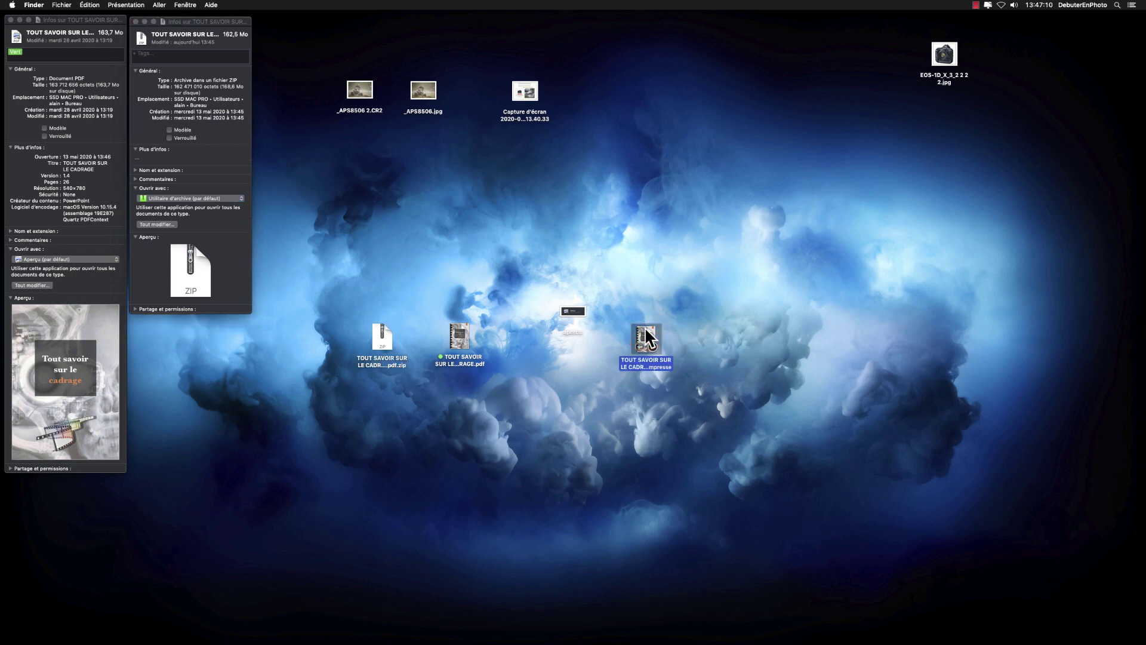
{"action": "key", "text": "super+i"}
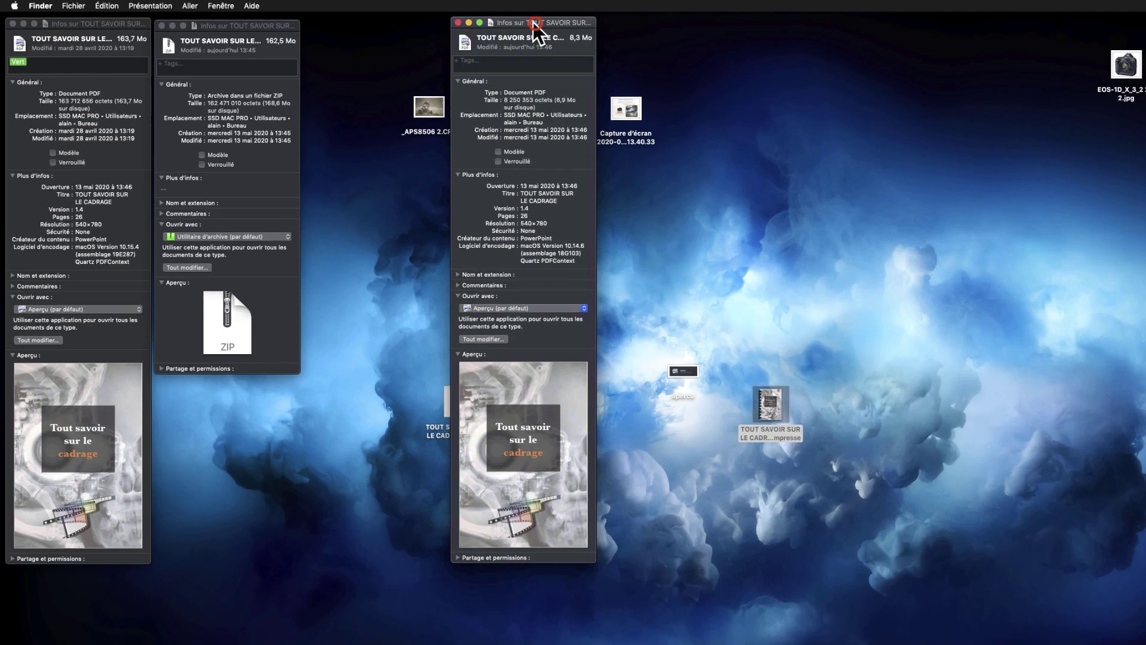
{"action": "left_click_drag", "start_coordinate": [534, 23], "coordinate": [385, 25]}
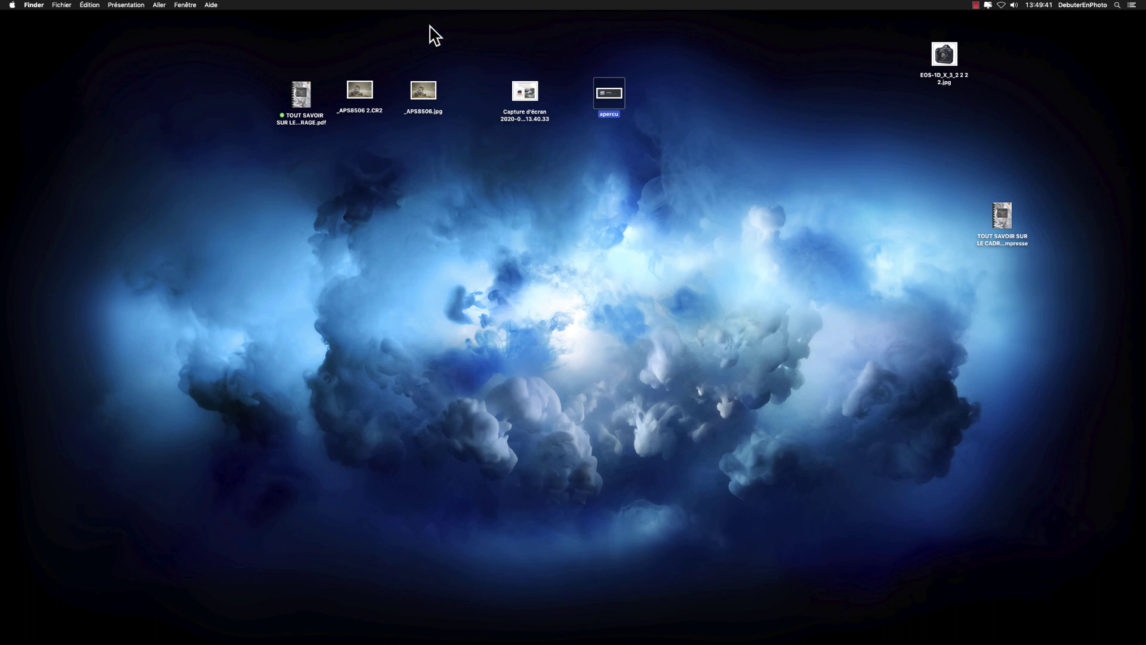
- Open _APS8506 2.CR2 centred, place its Ajuster la couleur panel top right, and try exposure
{"action": "double_click", "coordinate": [359, 93]}
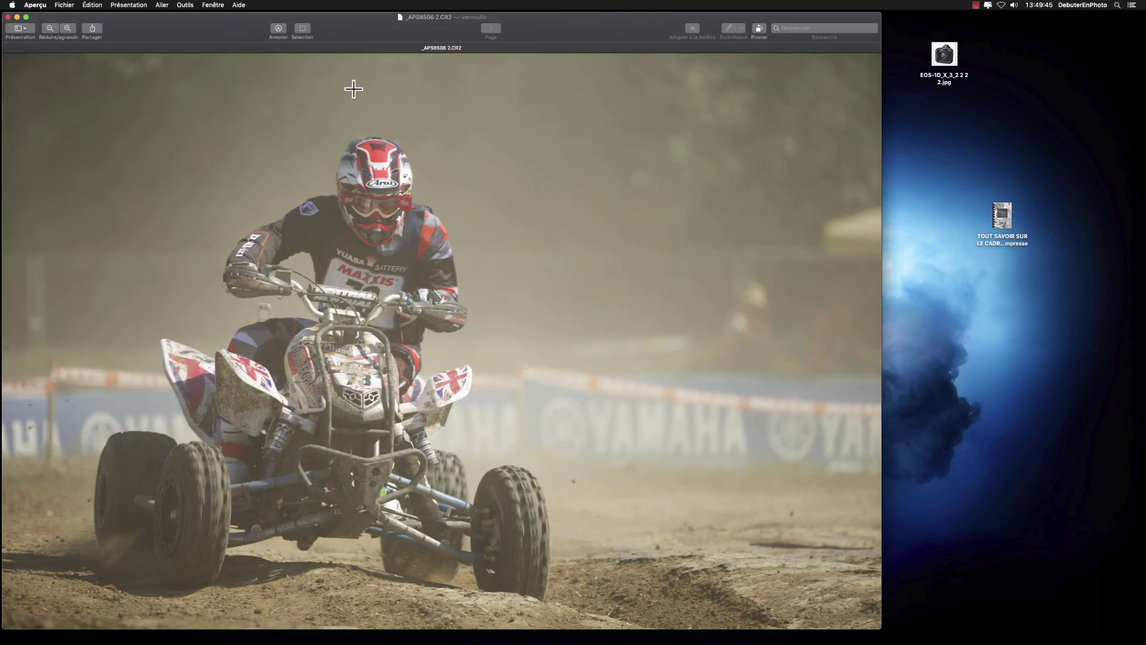
{"action": "mouse_move", "coordinate": [383, 32]}
{"action": "left_mouse_down"}
{"action": "mouse_move", "coordinate": [435, 52]}
{"action": "mouse_move", "coordinate": [547, 43]}
{"action": "left_mouse_up"}
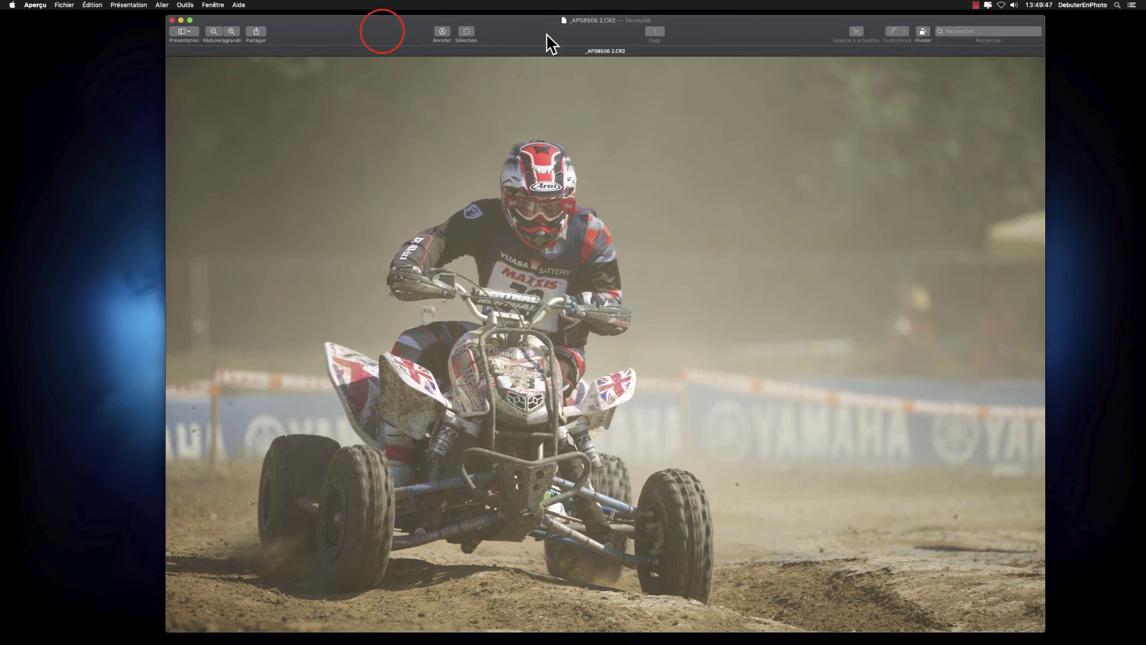
{"action": "left_click", "coordinate": [442, 32]}
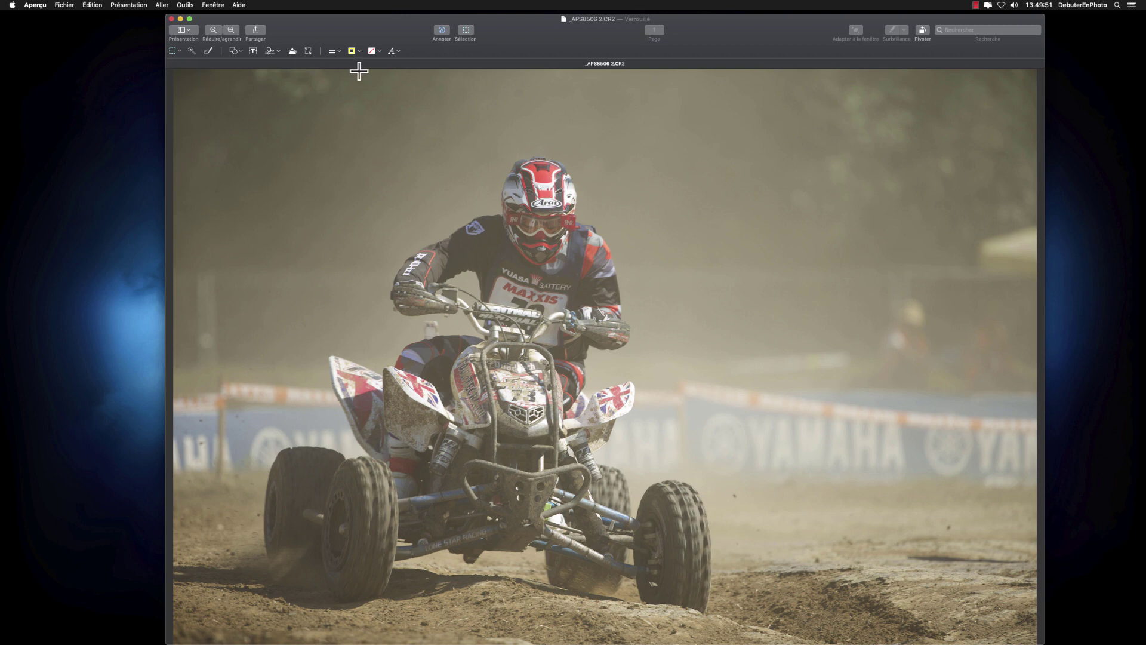
{"action": "left_click", "coordinate": [292, 51]}
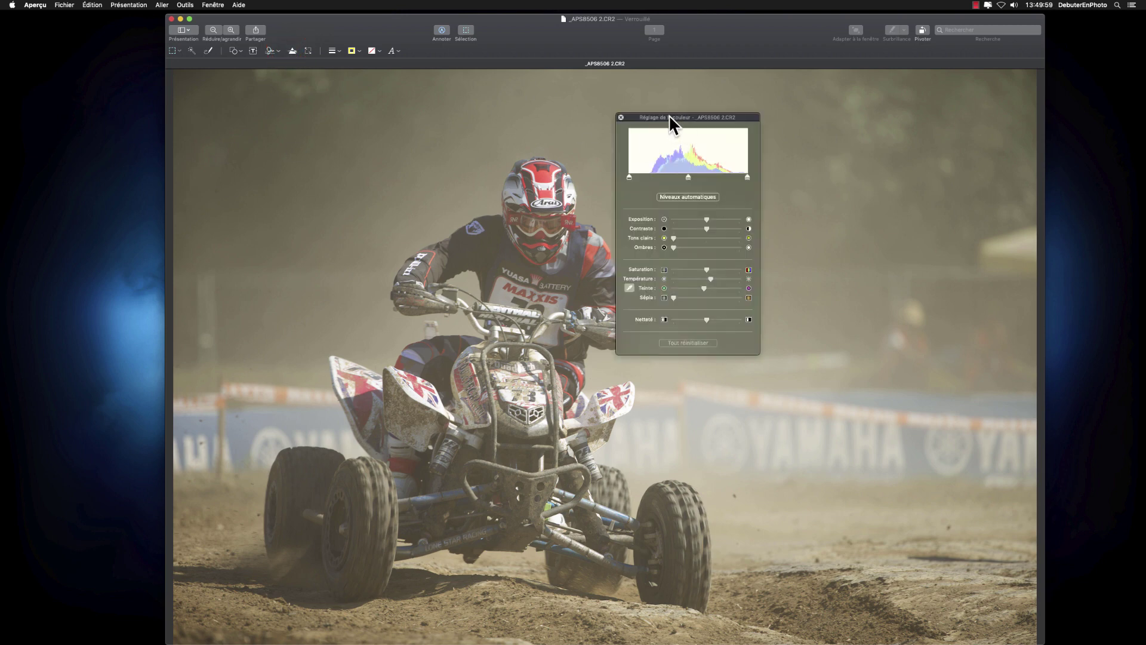
{"action": "left_click_drag", "start_coordinate": [670, 116], "coordinate": [946, 71]}
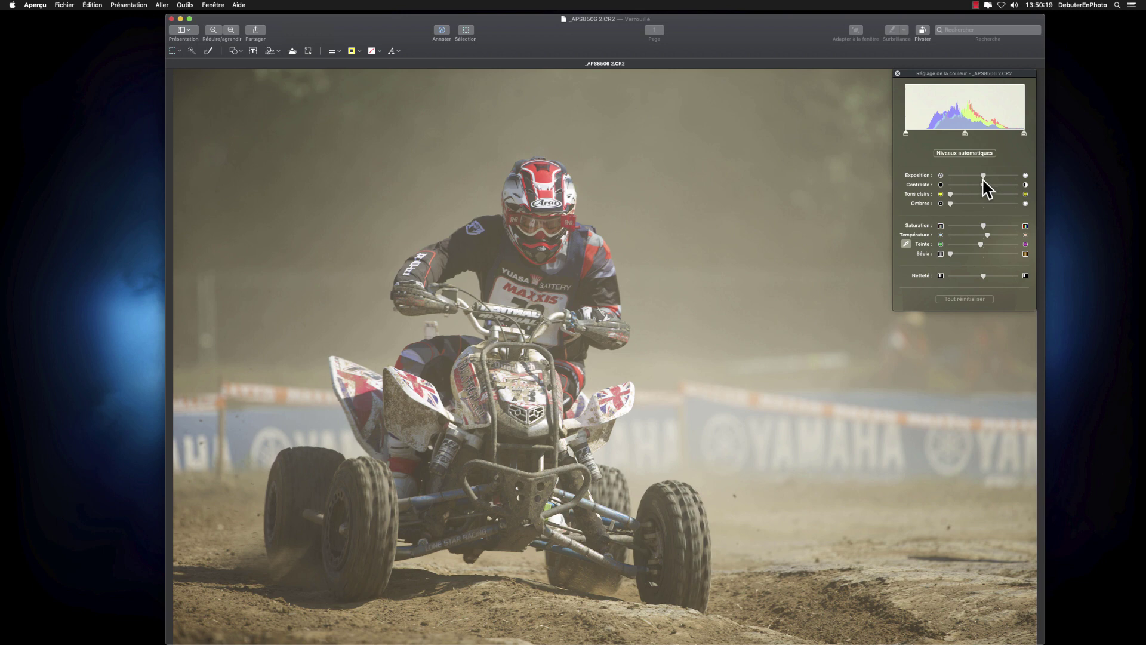
{"action": "left_click", "coordinate": [982, 175]}
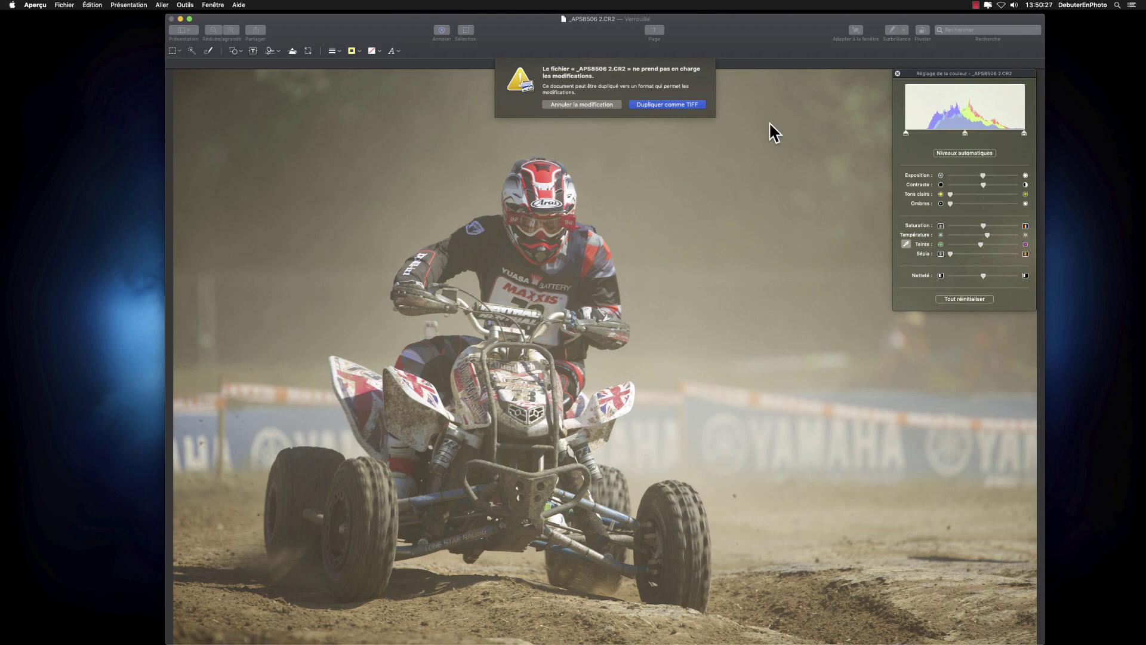
- Duplicate the photo as TIFF and adjust its black, white and midtone levels
{"action": "left_click", "coordinate": [657, 105]}
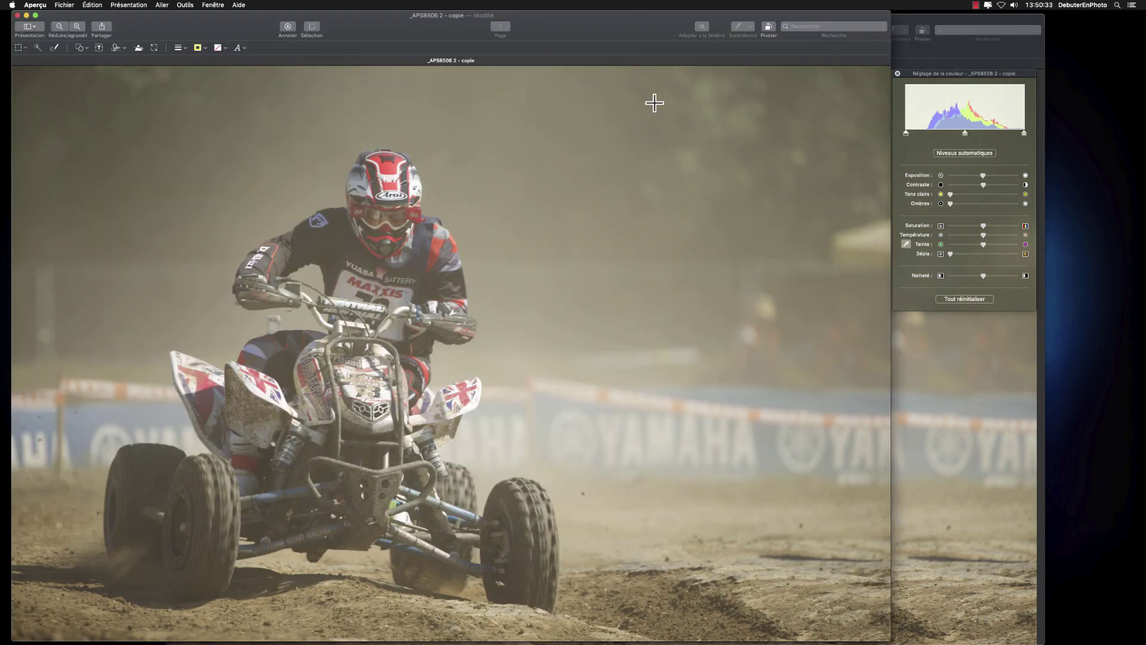
{"action": "left_click_drag", "start_coordinate": [601, 22], "coordinate": [736, 20]}
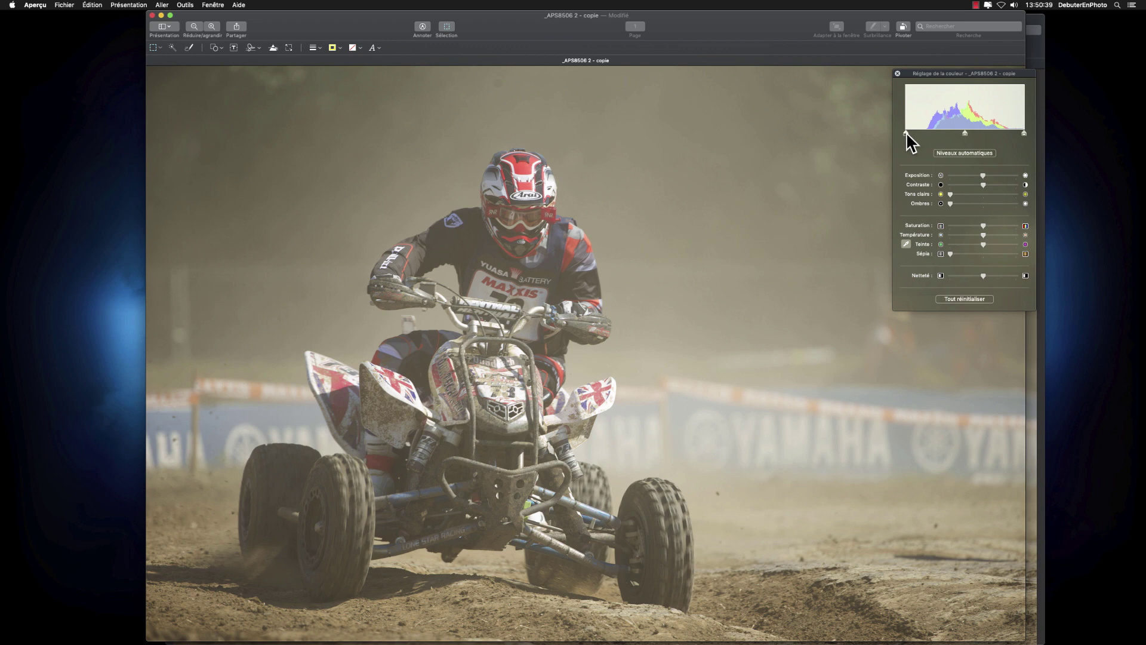
{"action": "left_click_drag", "start_coordinate": [906, 132], "coordinate": [927, 133]}
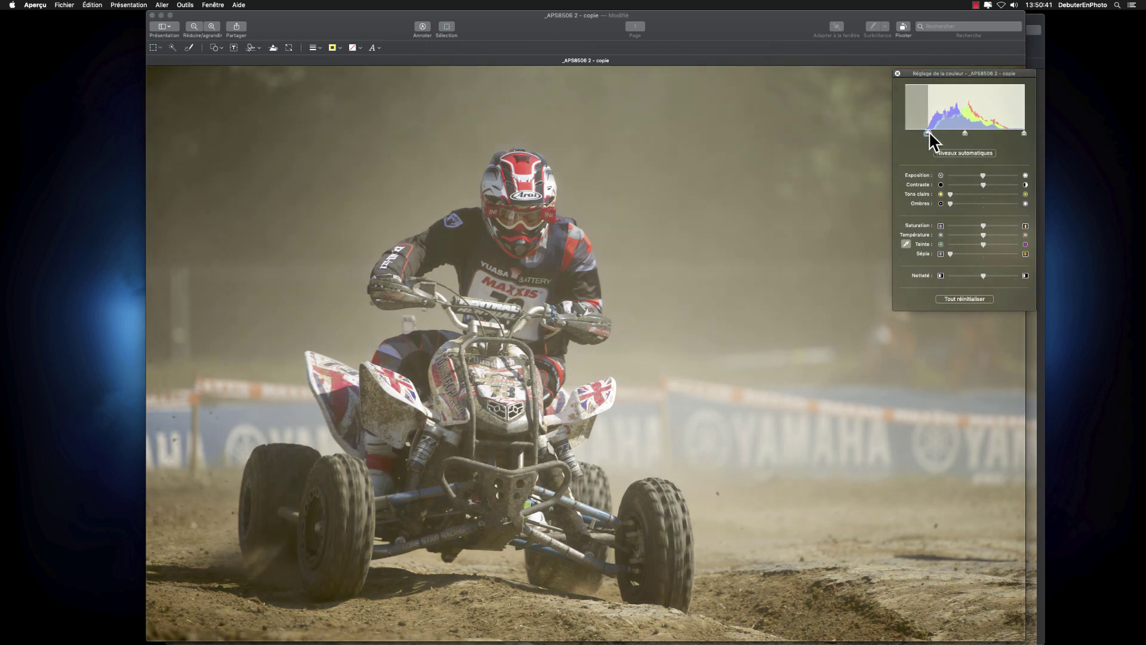
{"action": "left_click_drag", "start_coordinate": [1024, 132], "coordinate": [975, 133]}
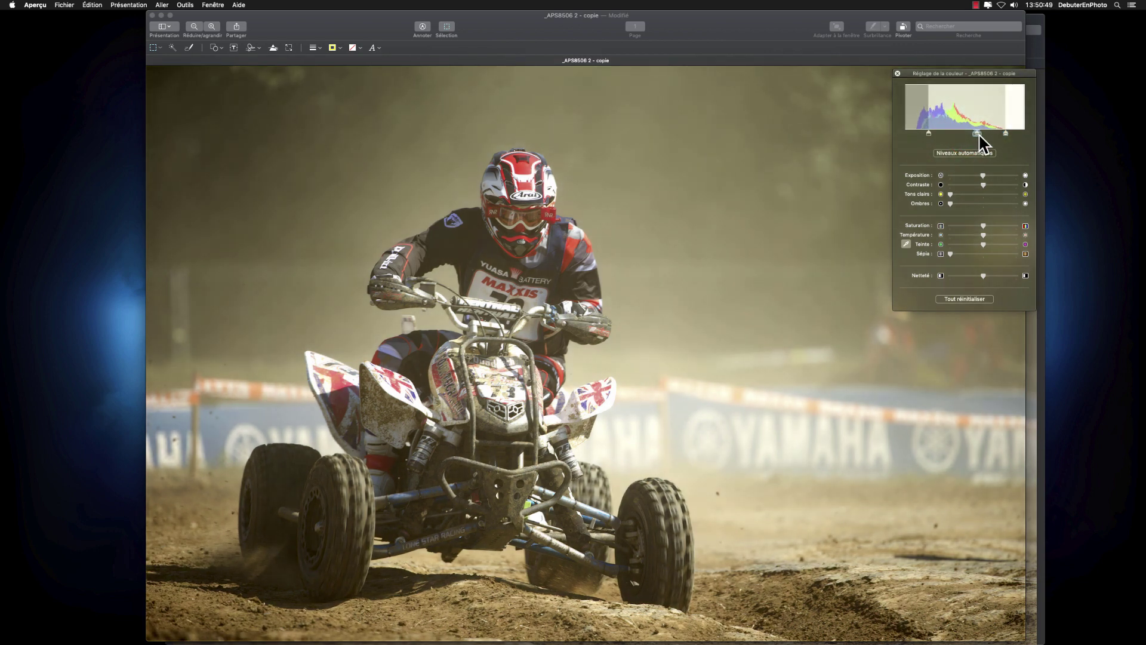
{"action": "left_click_drag", "start_coordinate": [977, 134], "coordinate": [1008, 134]}
{"action": "left_click", "coordinate": [1007, 133]}
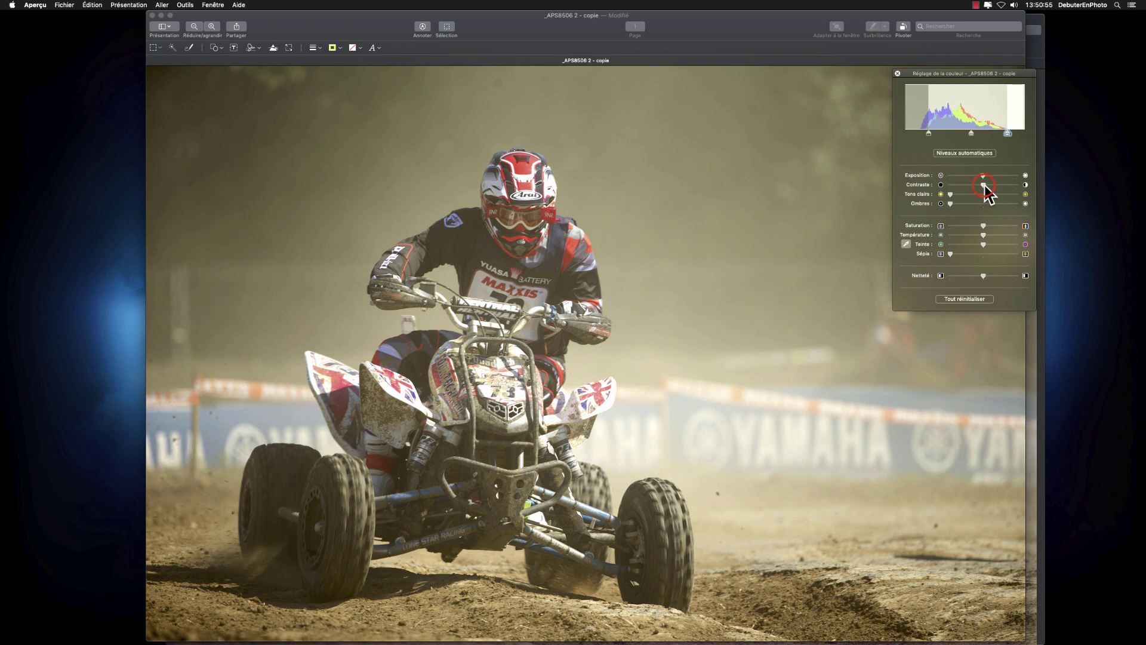
- Raise the copy's contrast, shadows and sharpness, then close the colour panel
{"action": "left_click_drag", "start_coordinate": [985, 185], "coordinate": [995, 187]}
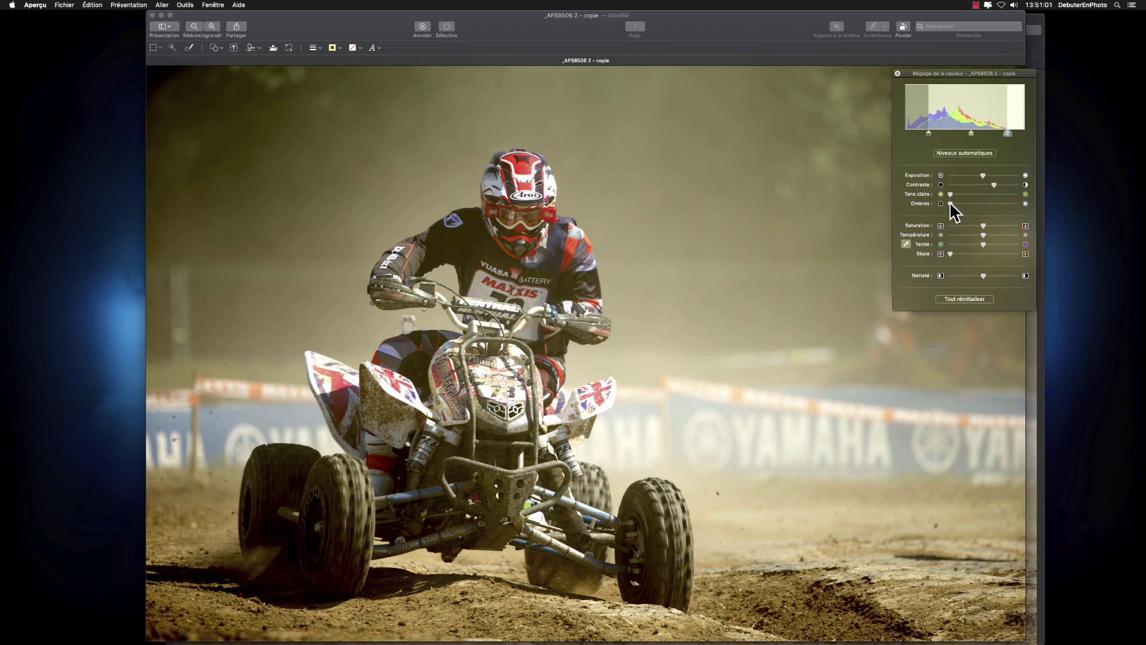
{"action": "left_click_drag", "start_coordinate": [950, 204], "coordinate": [957, 204]}
{"action": "left_click", "coordinate": [983, 274]}
{"action": "left_click_drag", "start_coordinate": [994, 275], "coordinate": [1014, 275]}
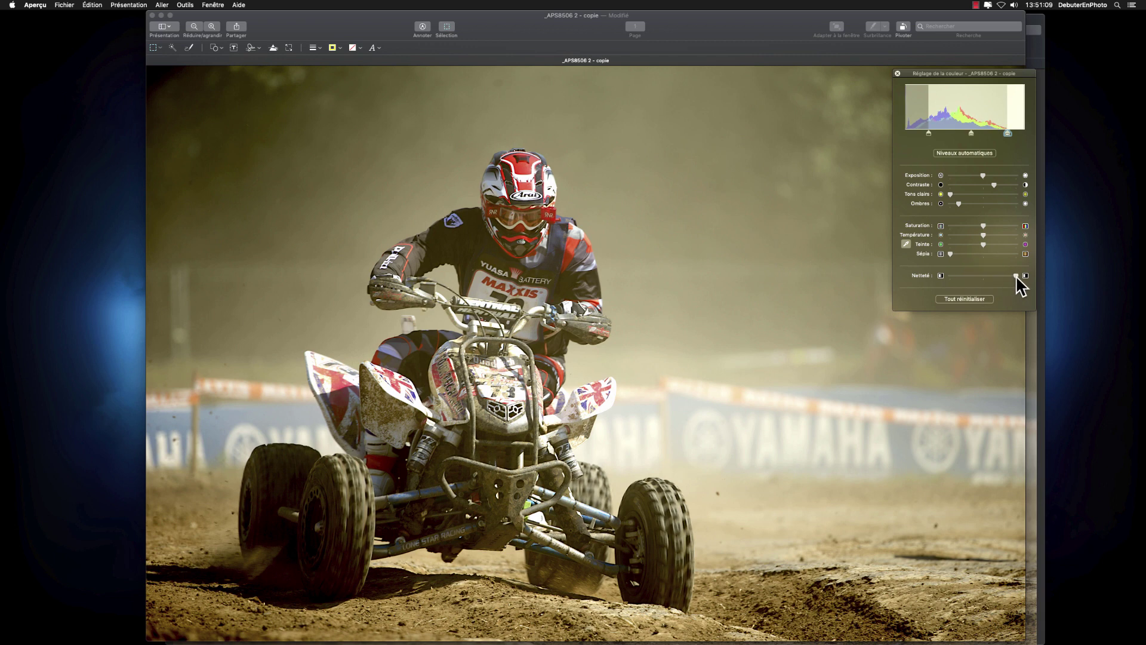
{"action": "left_click", "coordinate": [897, 73]}
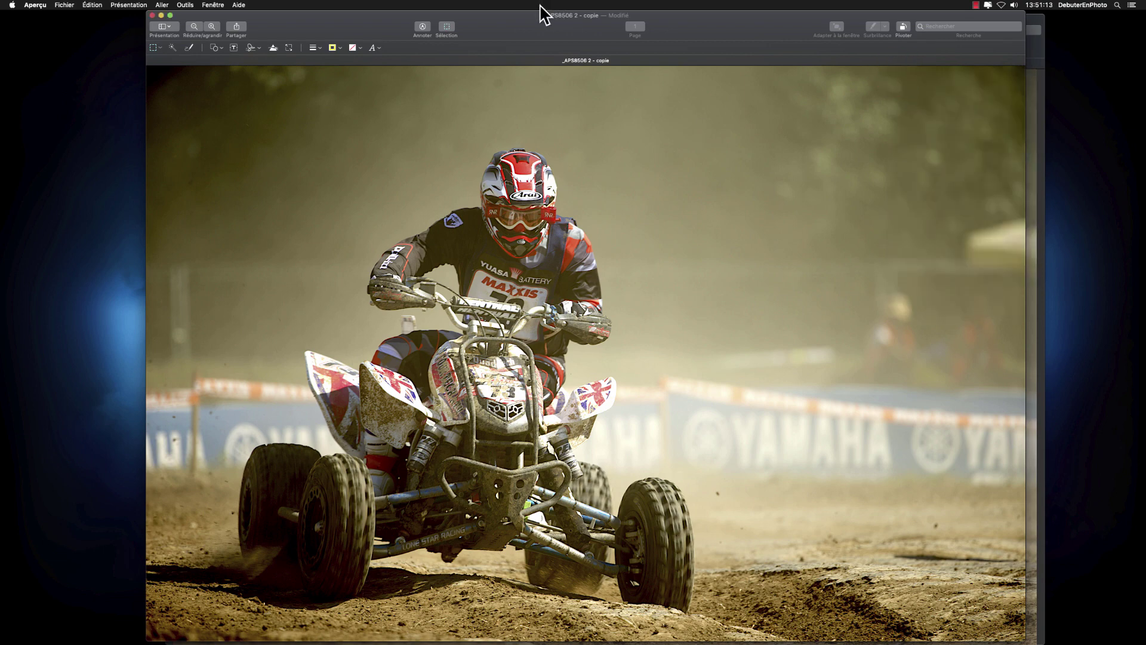
- Arrange the original CR2 photo on the left and the adjusted copy on the right
{"action": "left_click_drag", "start_coordinate": [511, 26], "coordinate": [757, 27]}
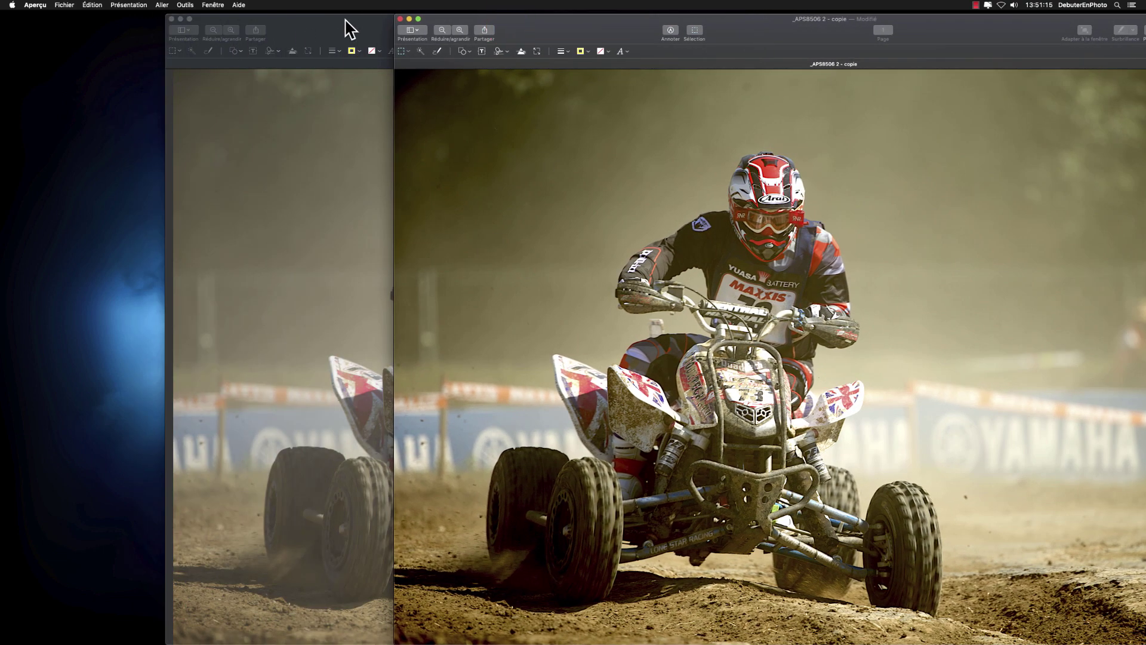
{"action": "left_click_drag", "start_coordinate": [350, 28], "coordinate": [194, 25]}
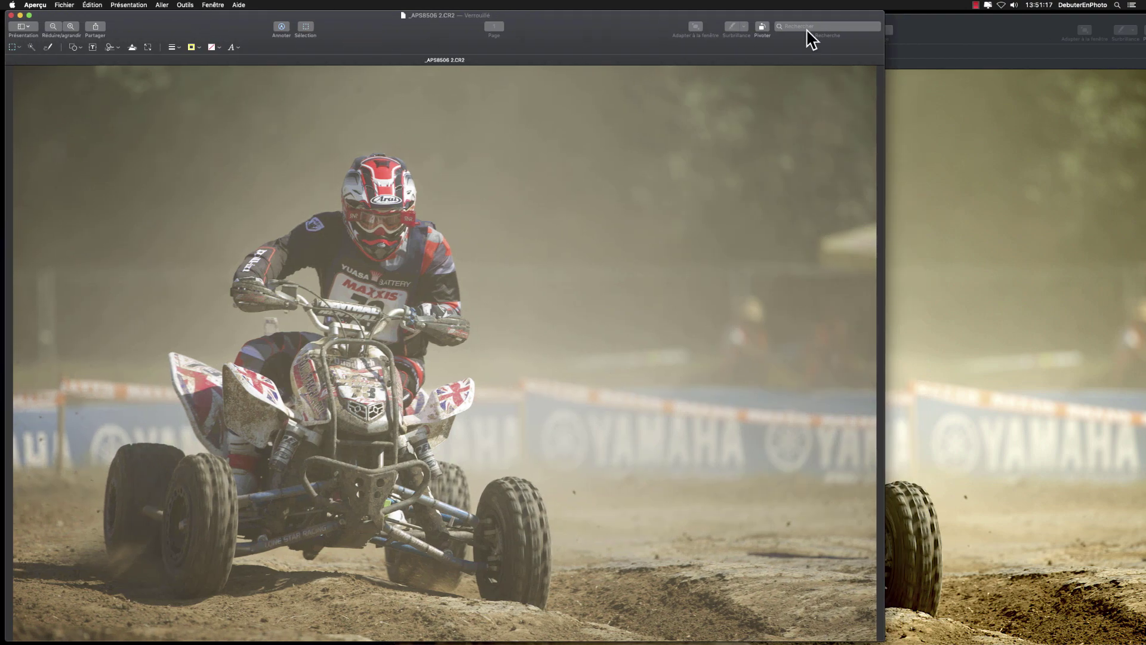
{"action": "left_click", "coordinate": [964, 27]}
{"action": "left_click_drag", "start_coordinate": [618, 26], "coordinate": [720, 36]}
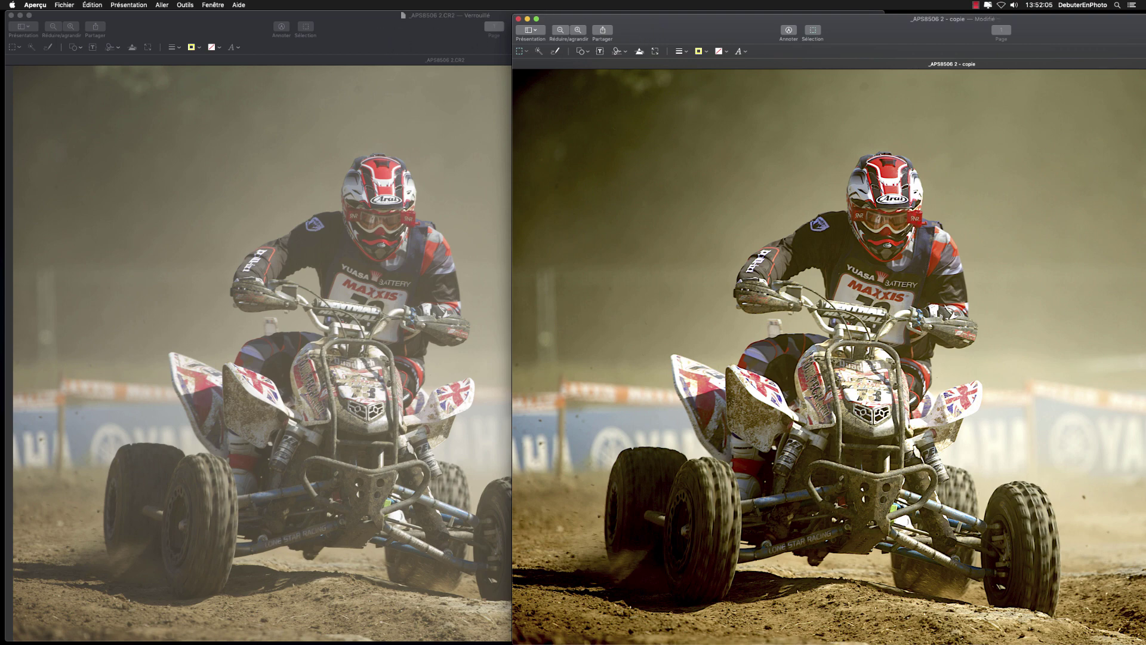
- Close and save the adjusted copy, then close the _APS8506 2.CR2 original window
{"action": "left_click", "coordinate": [518, 19]}
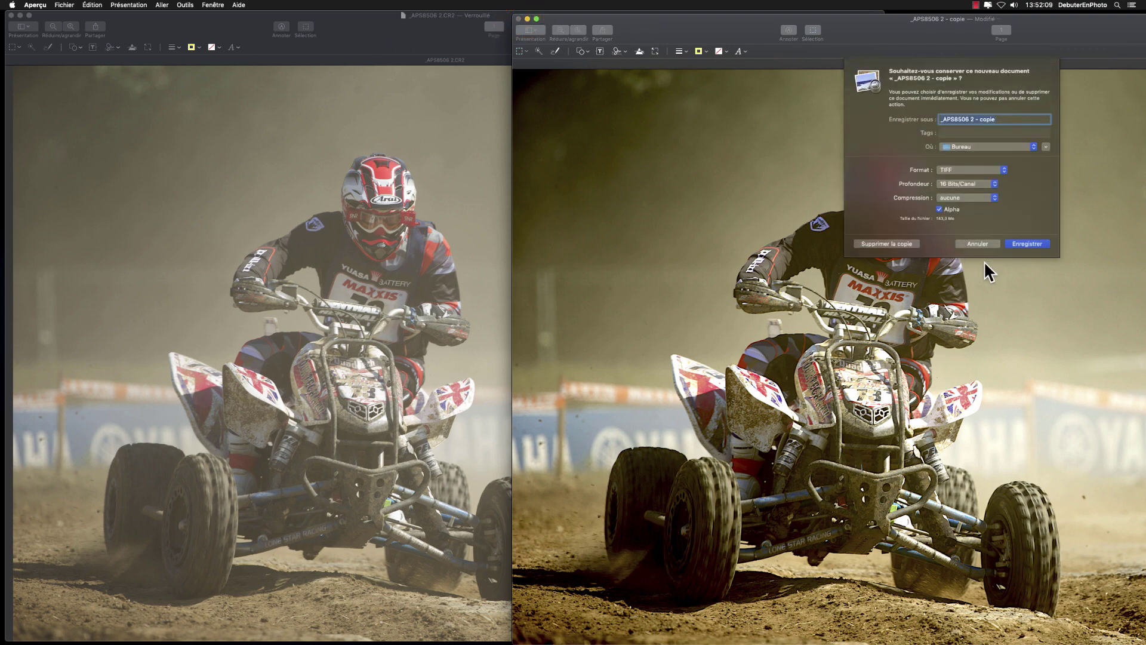
{"action": "left_click", "coordinate": [1026, 243]}
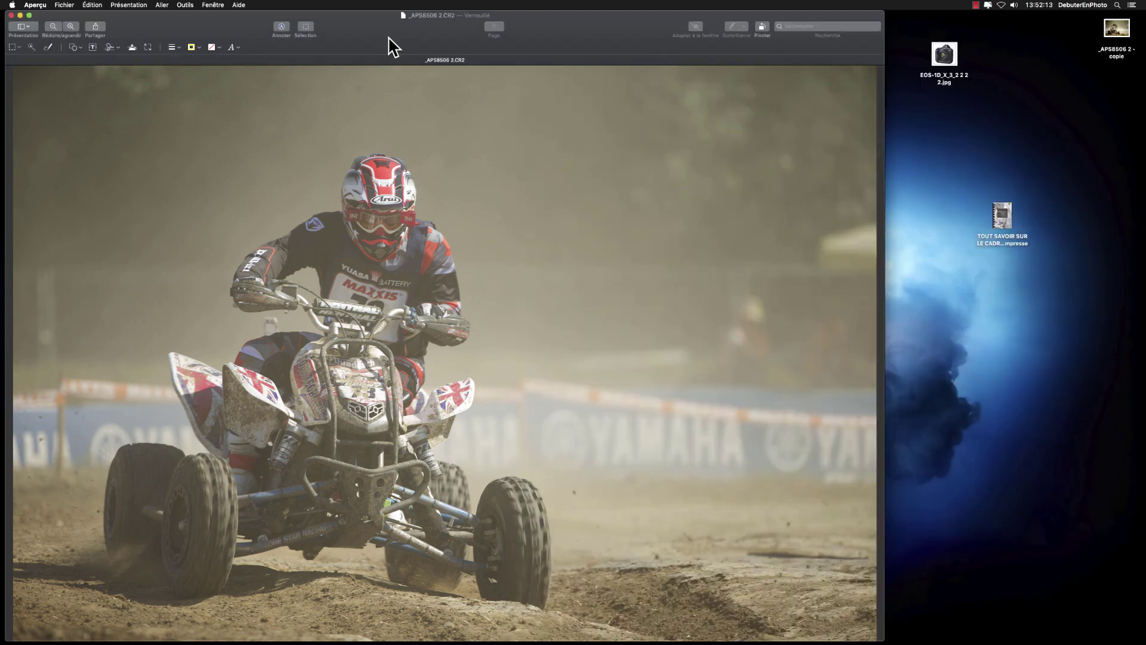
{"action": "double_click", "coordinate": [385, 38]}
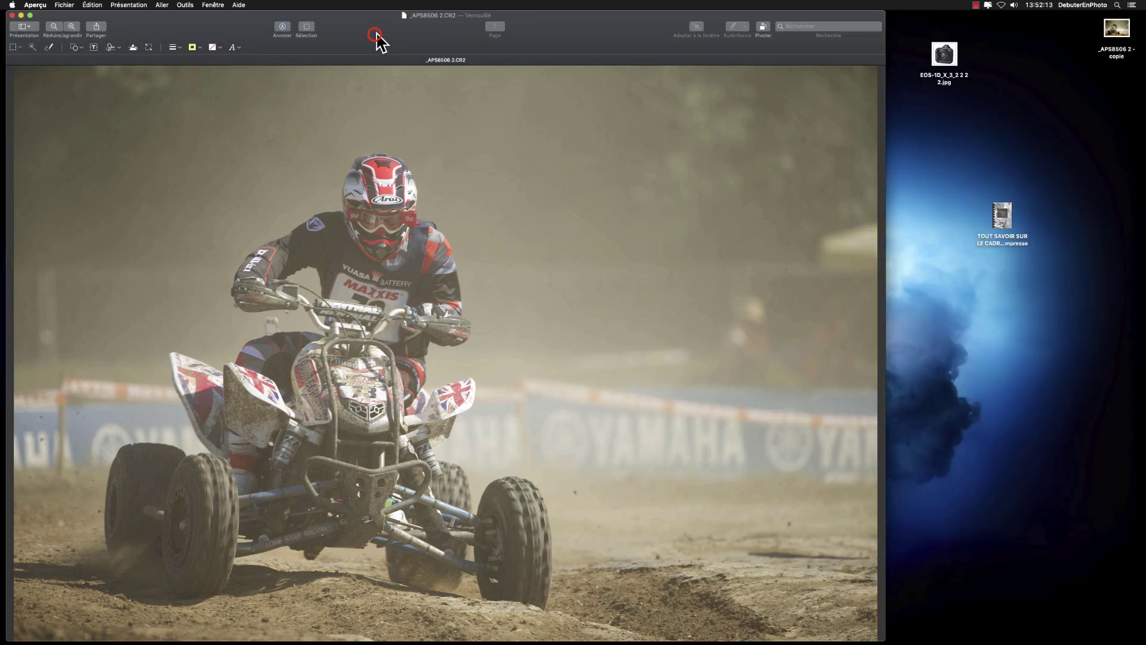
{"action": "left_click", "coordinate": [86, 30]}
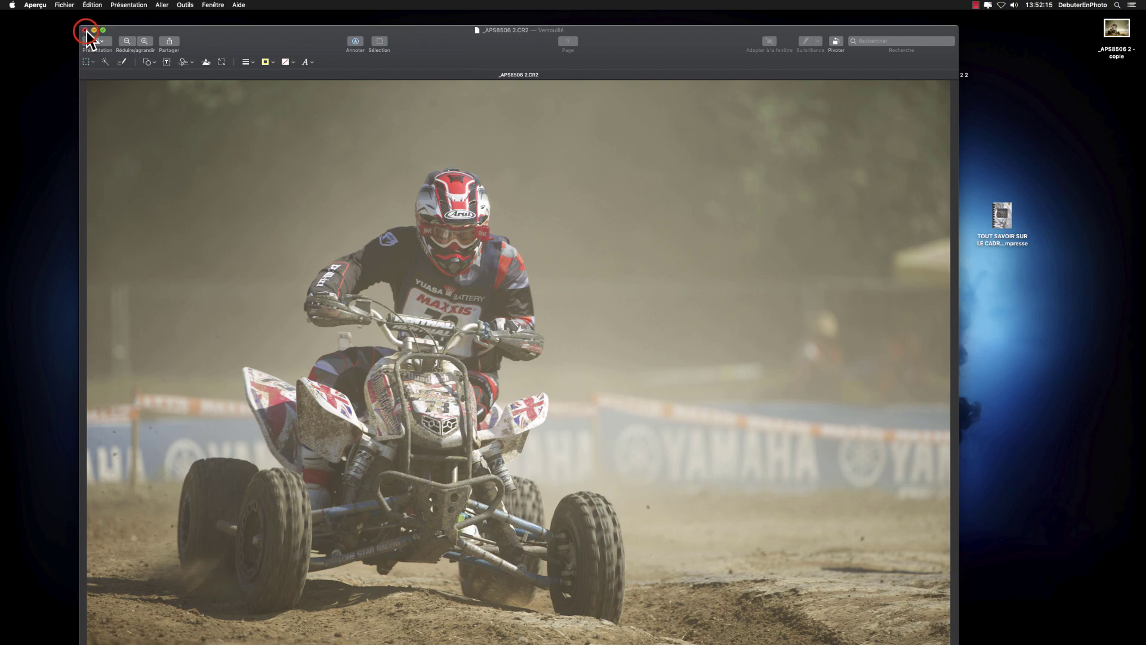
{"action": "left_click", "coordinate": [509, 161]}
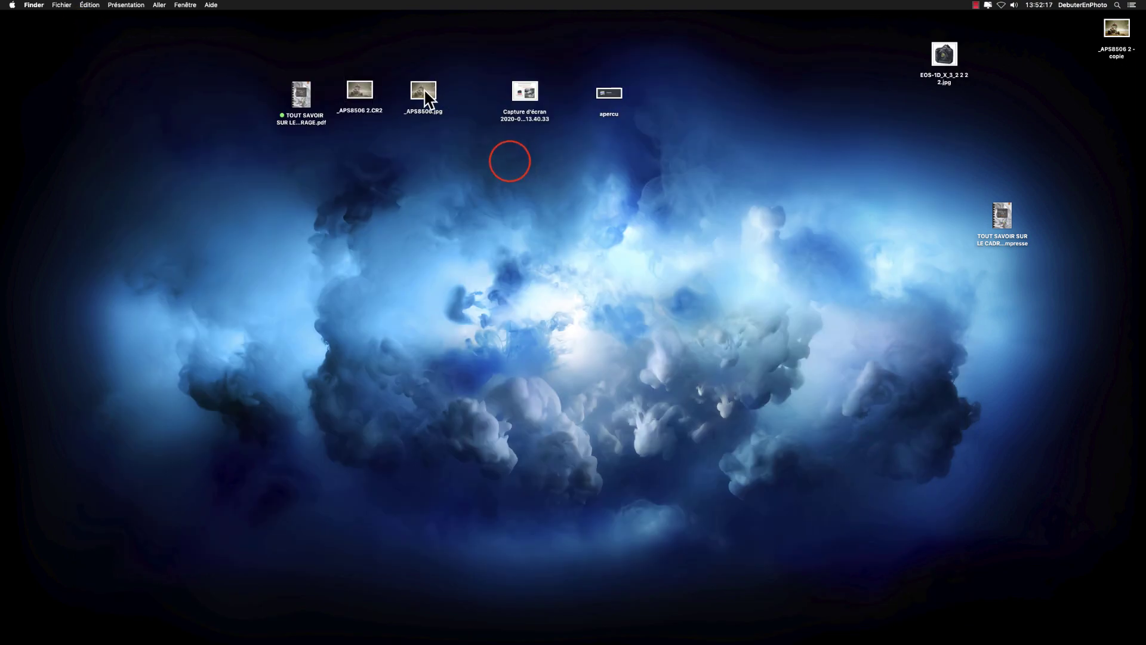
- Crop _APS8506.jpg to a rectangular area around the rider and quad bike
{"action": "double_click", "coordinate": [423, 91]}
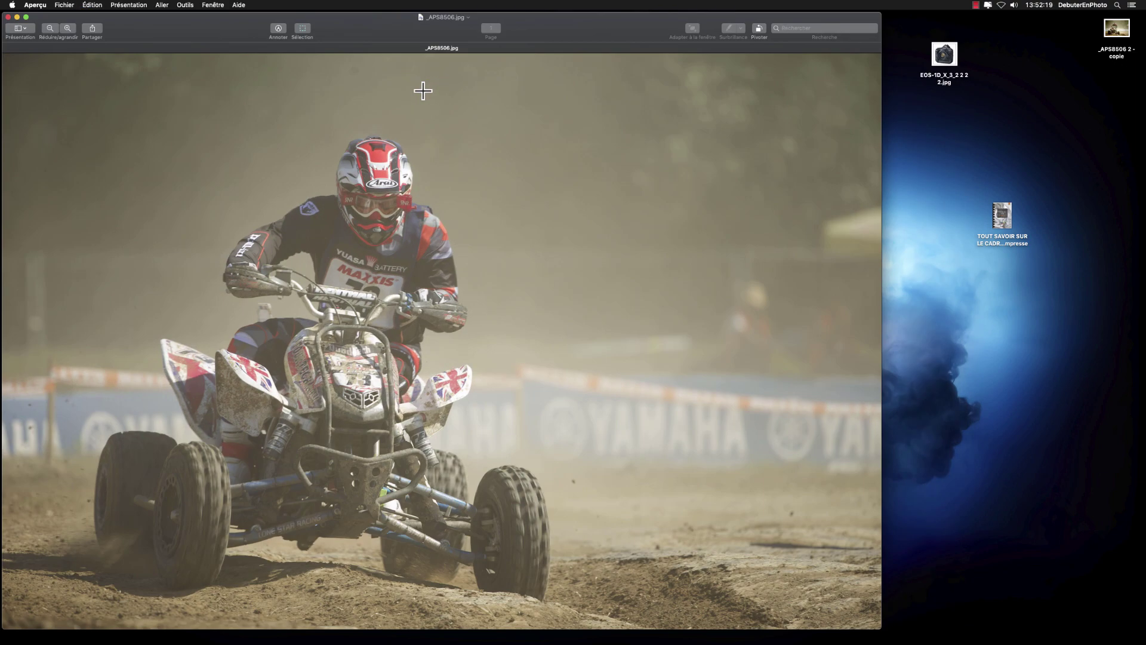
{"action": "double_click", "coordinate": [371, 28]}
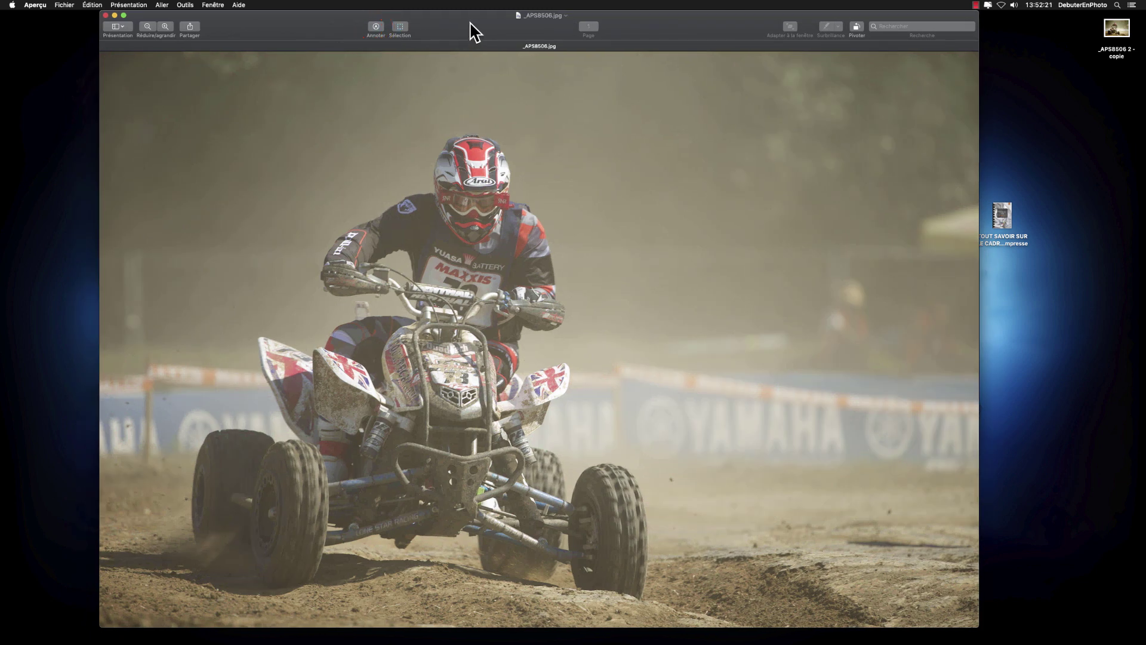
{"action": "left_click", "coordinate": [376, 26]}
{"action": "left_click", "coordinate": [110, 48]}
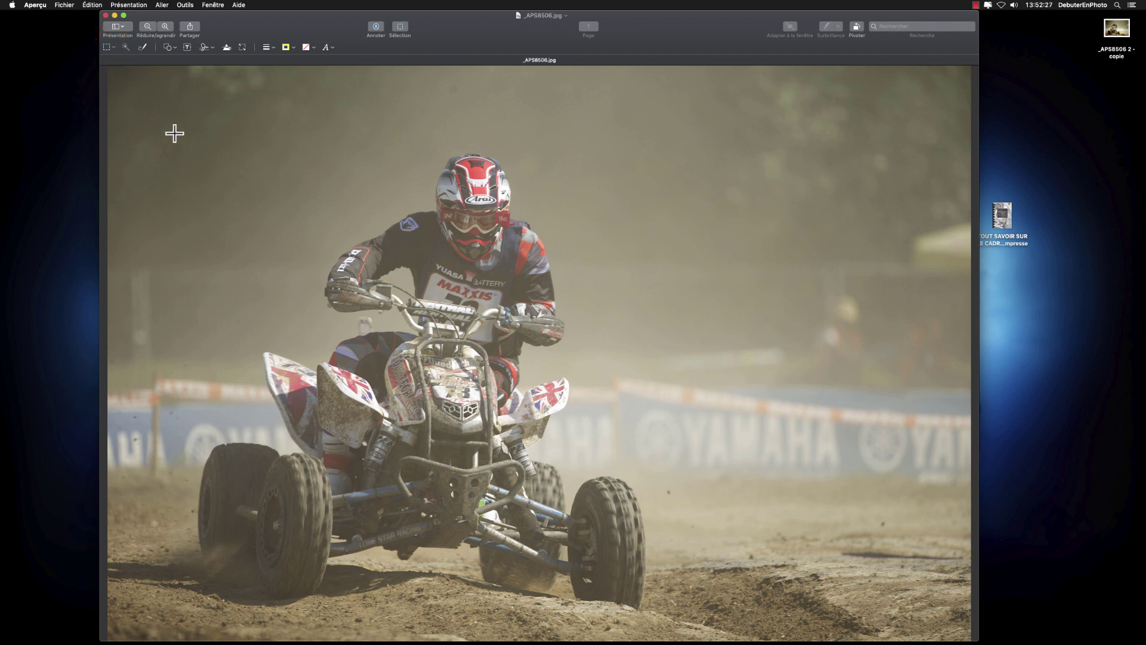
{"action": "mouse_move", "coordinate": [174, 133]}
{"action": "left_mouse_down"}
{"action": "mouse_move", "coordinate": [805, 619]}
{"action": "mouse_move", "coordinate": [869, 638]}
{"action": "left_mouse_up"}
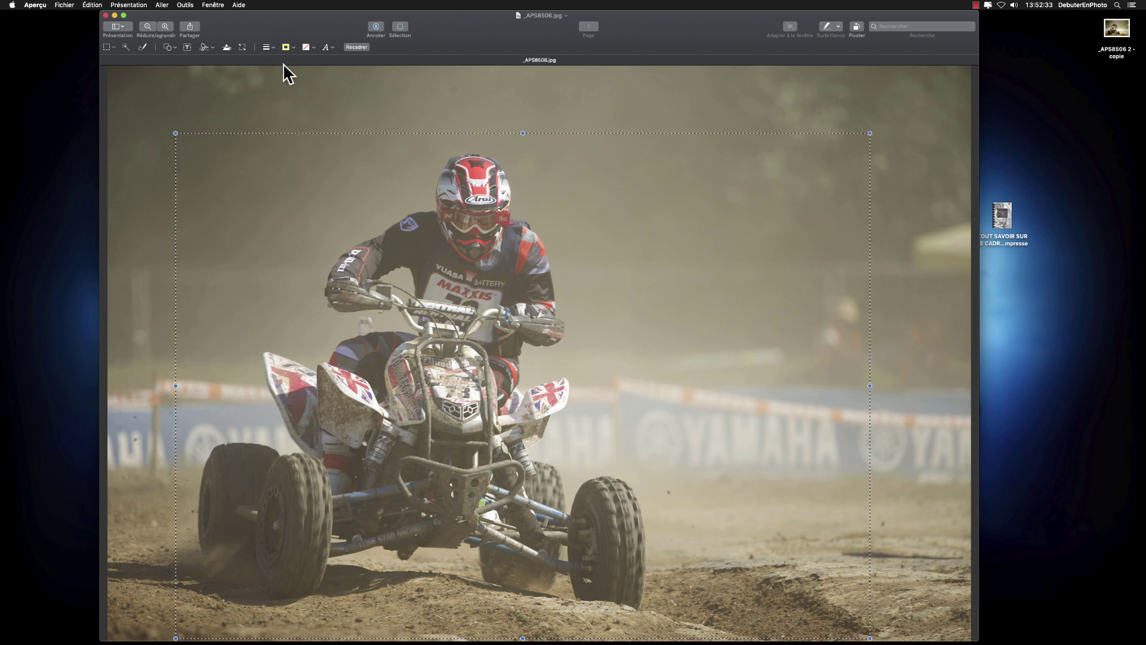
{"action": "left_click", "coordinate": [357, 47]}
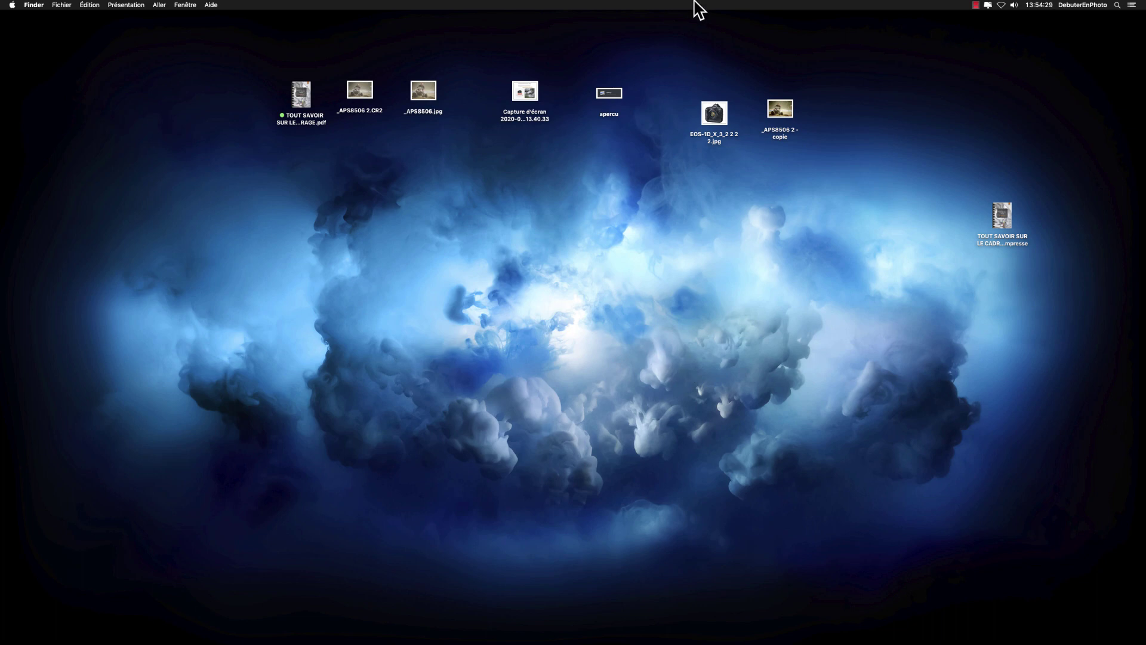
- Open EOS-1D_X_3_2 2 2 2.jpg in a centred, enlarged window with markup tools showing
{"action": "left_click", "coordinate": [720, 111]}
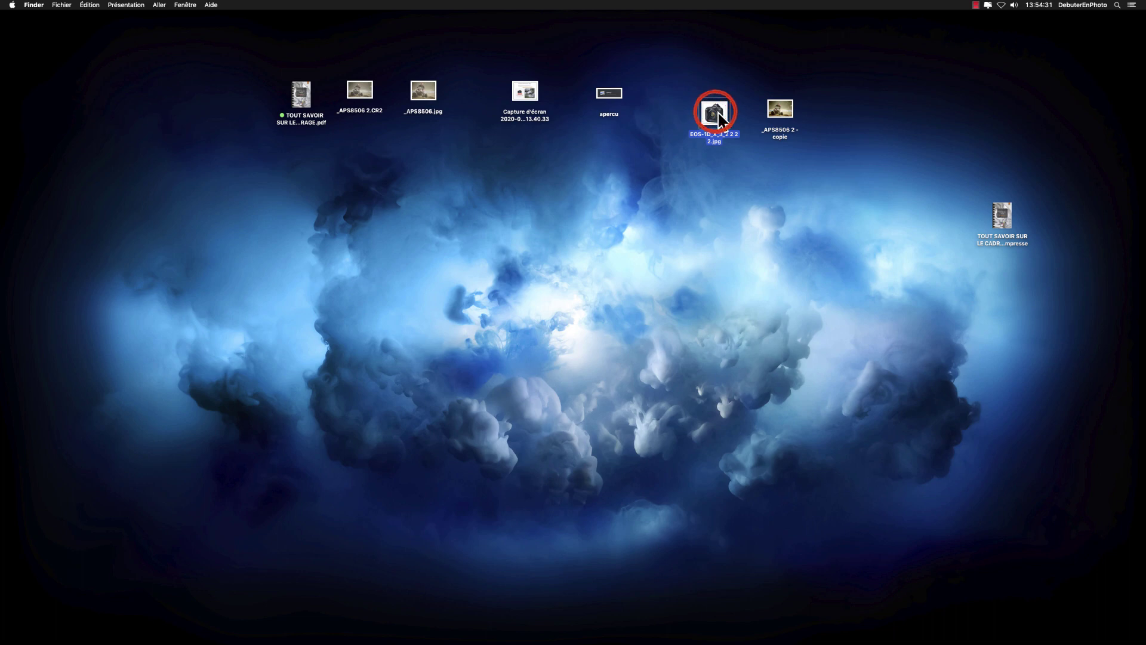
{"action": "left_click", "coordinate": [712, 113]}
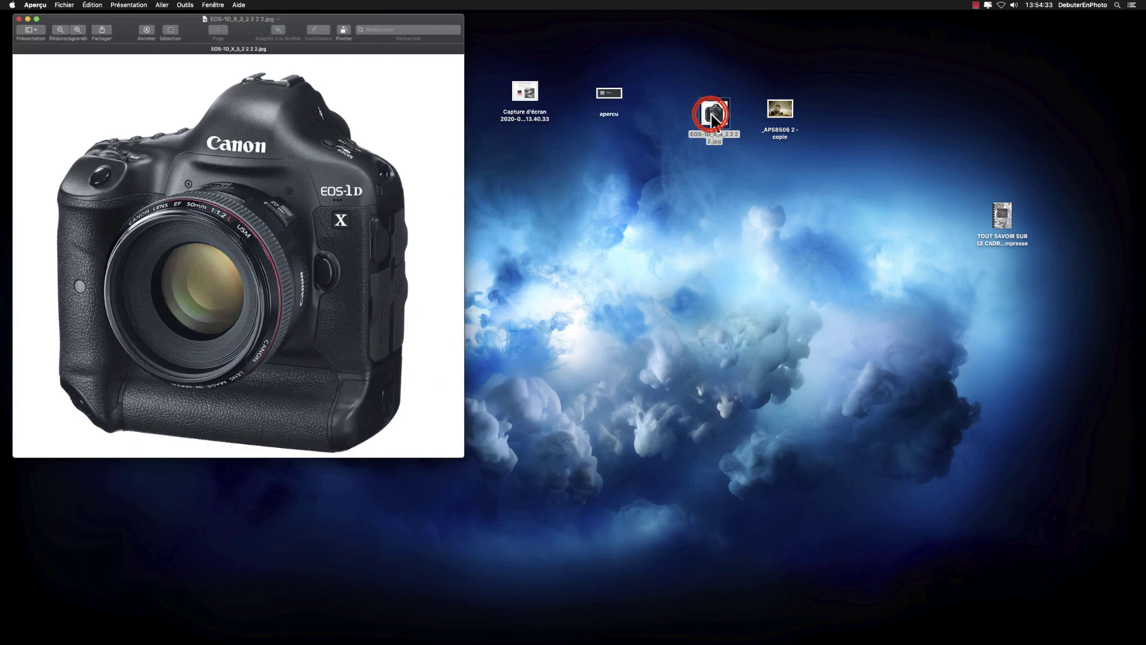
{"action": "mouse_move", "coordinate": [286, 19]}
{"action": "left_mouse_down"}
{"action": "mouse_move", "coordinate": [566, 179]}
{"action": "mouse_move", "coordinate": [619, 169]}
{"action": "left_mouse_up"}
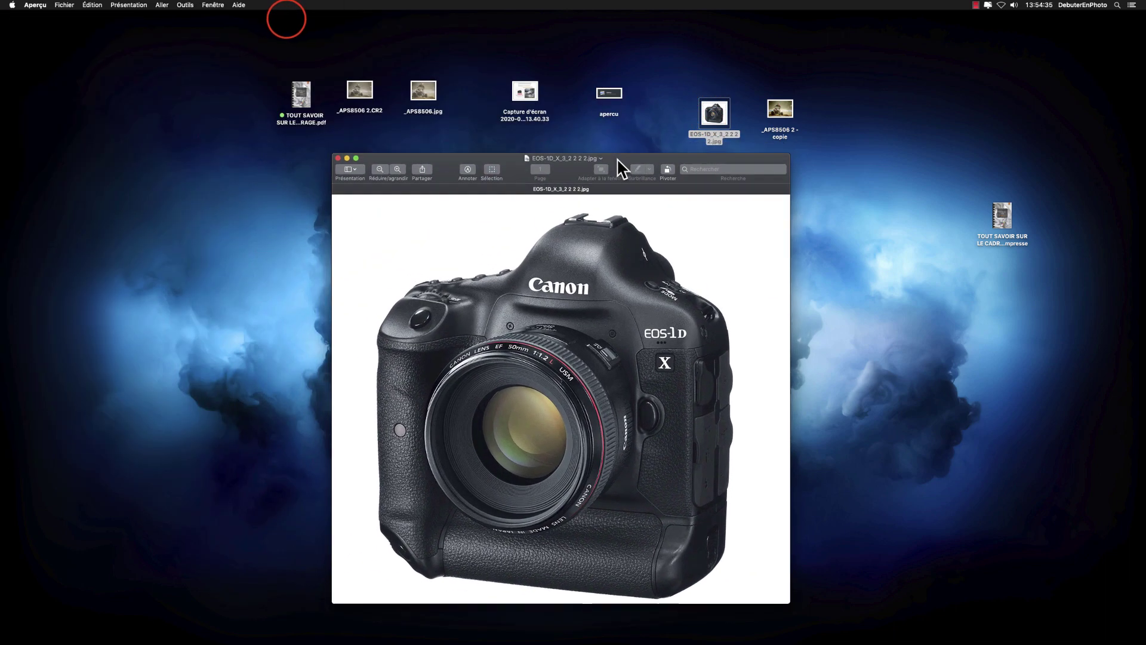
{"action": "left_click_drag", "start_coordinate": [515, 169], "coordinate": [511, 154]}
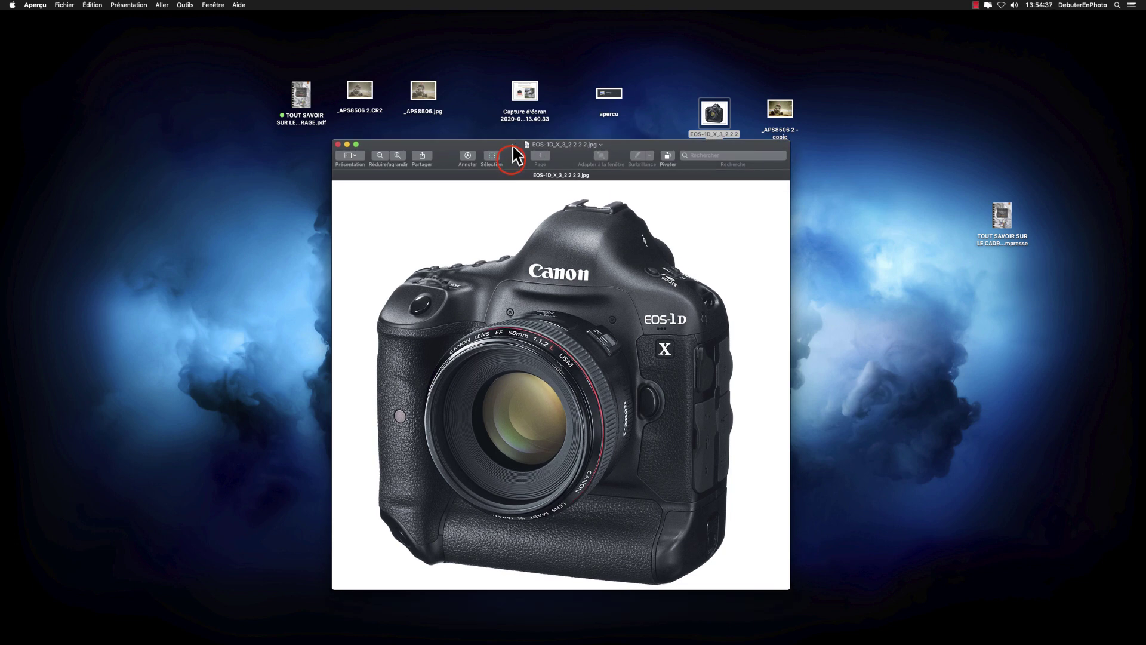
{"action": "left_click_drag", "start_coordinate": [784, 586], "coordinate": [818, 607]}
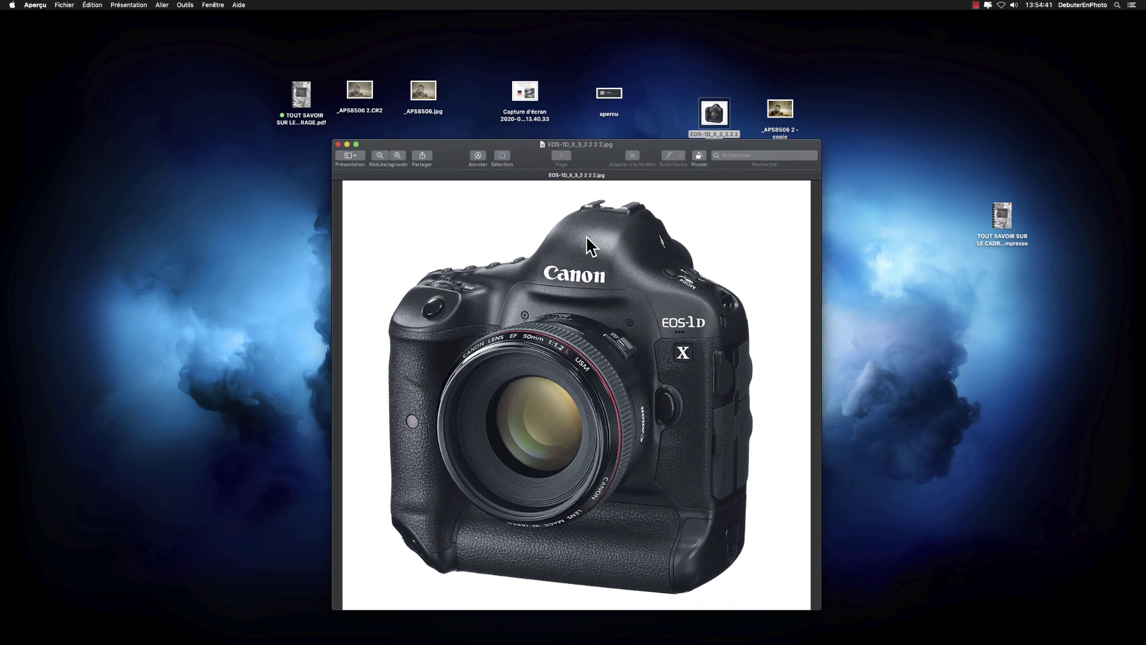
{"action": "left_click", "coordinate": [477, 156]}
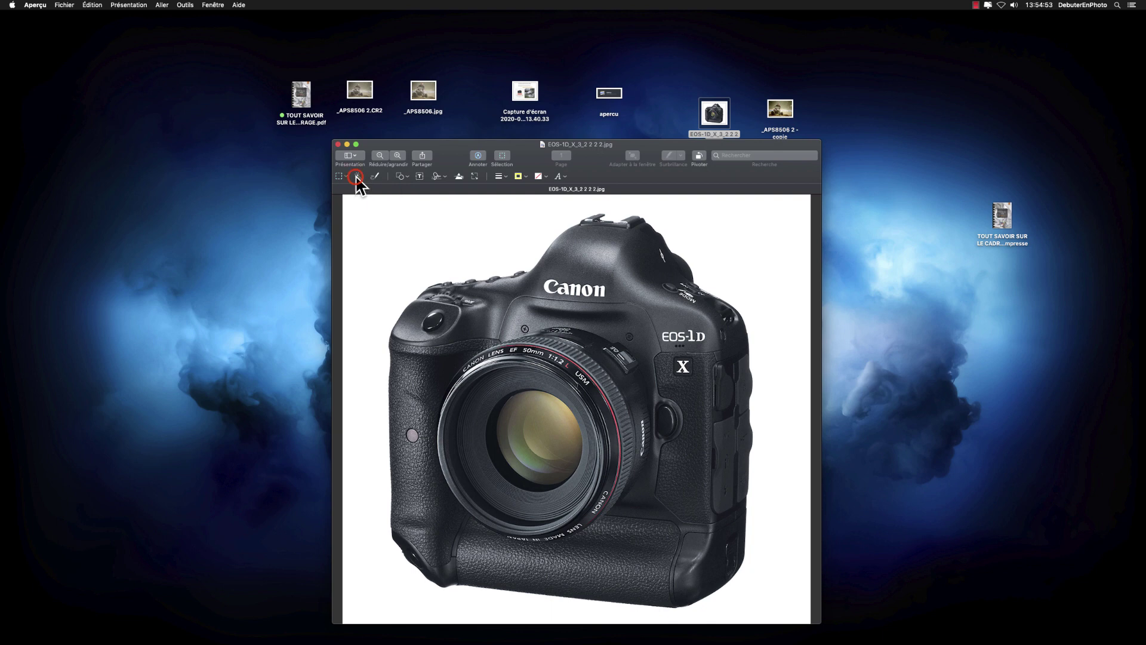
- Use Instant Alpha to select the backdrop around the Canon camera, keeping the camera body unselected
{"action": "left_click", "coordinate": [357, 176]}
{"action": "left_click_drag", "start_coordinate": [352, 201], "coordinate": [354, 201]}
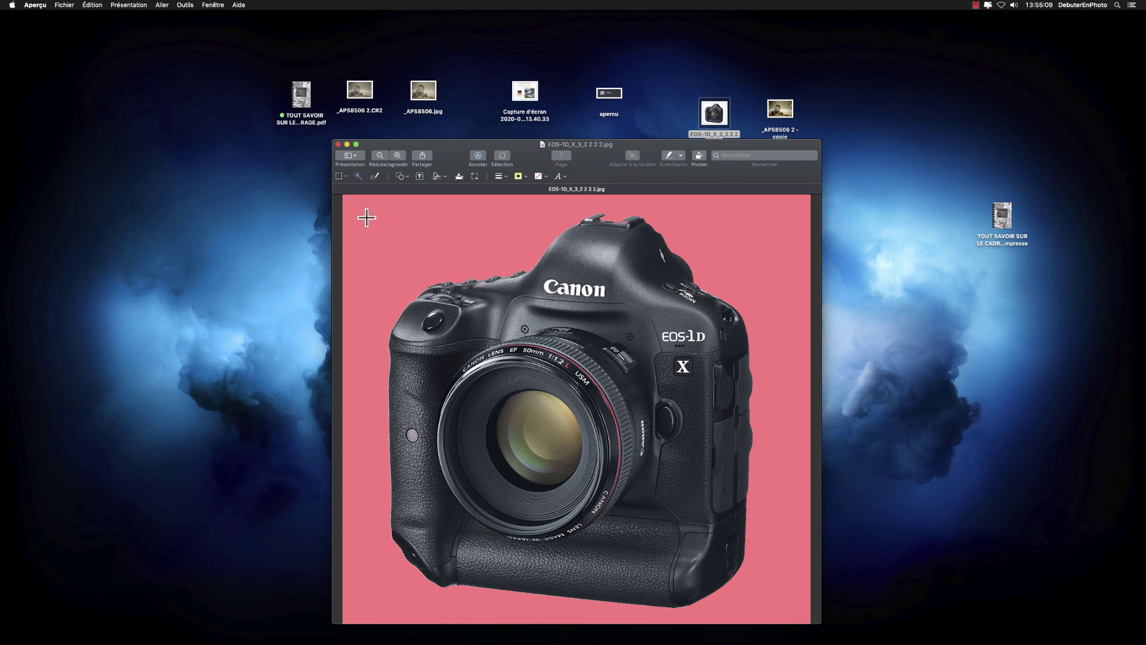
{"action": "left_click_drag", "start_coordinate": [367, 217], "coordinate": [392, 254]}
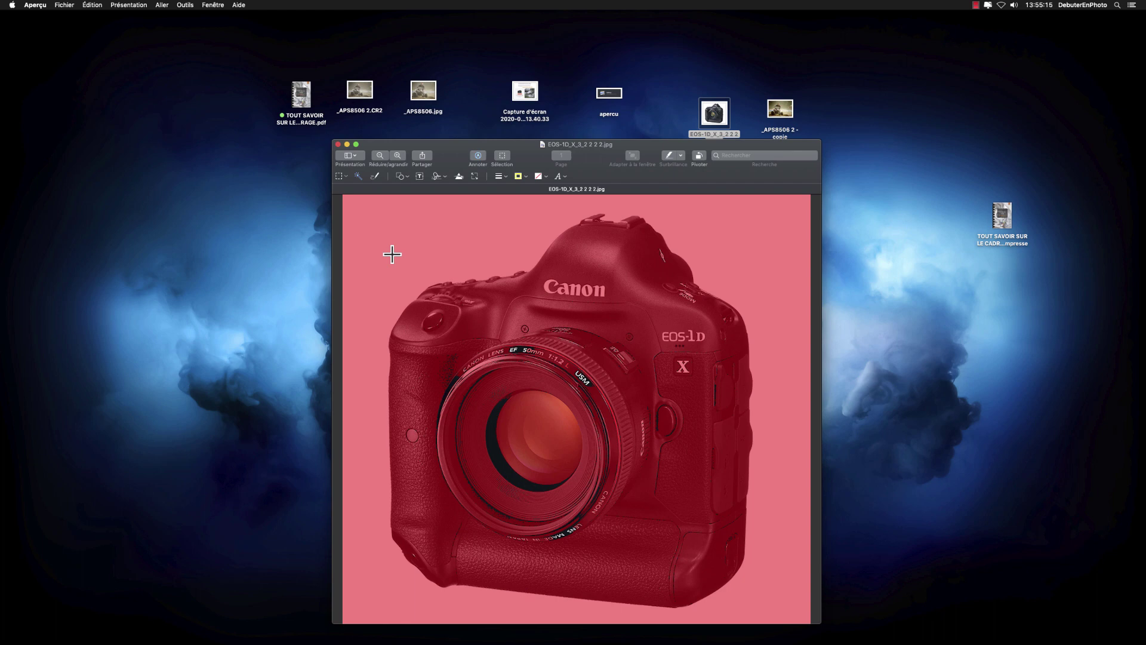
{"action": "left_click_drag", "start_coordinate": [392, 255], "coordinate": [400, 234]}
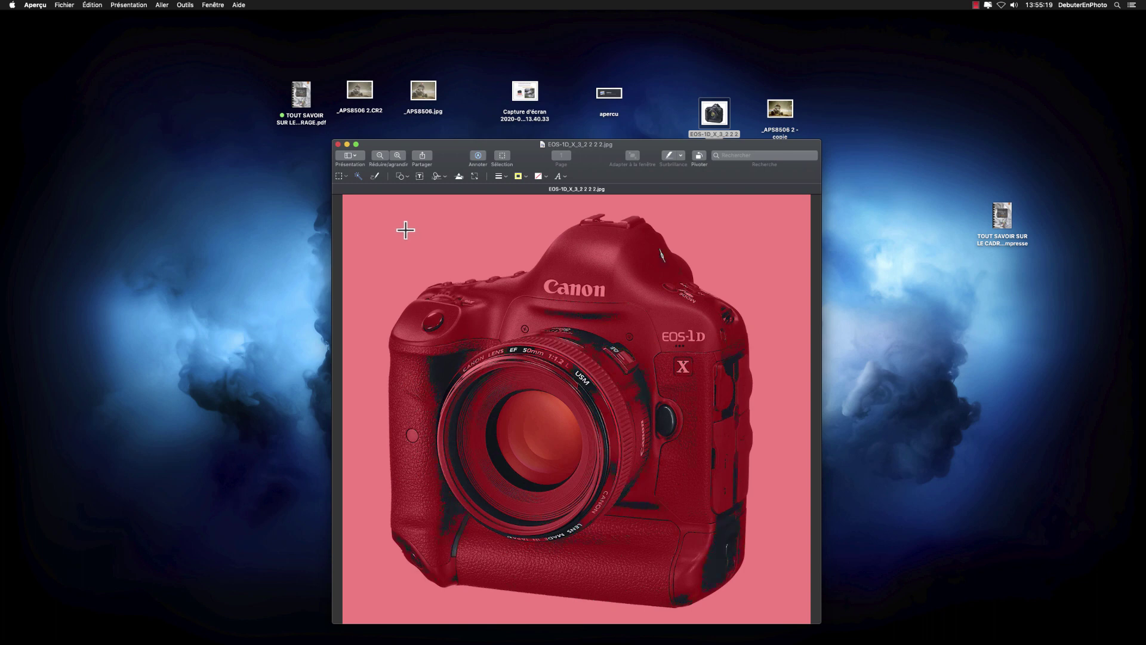
{"action": "left_click_drag", "start_coordinate": [400, 234], "coordinate": [362, 224]}
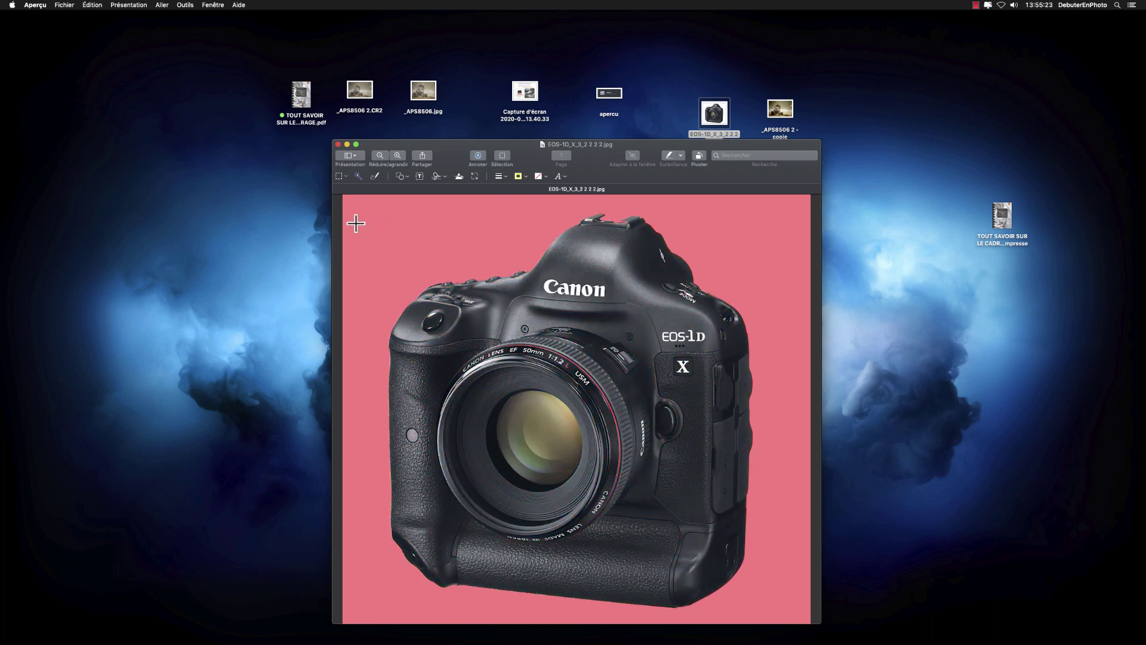
{"action": "left_click_drag", "start_coordinate": [362, 224], "coordinate": [356, 223]}
{"action": "left_click_drag", "start_coordinate": [356, 223], "coordinate": [358, 220]}
{"action": "left_click_drag", "start_coordinate": [358, 221], "coordinate": [359, 222]}
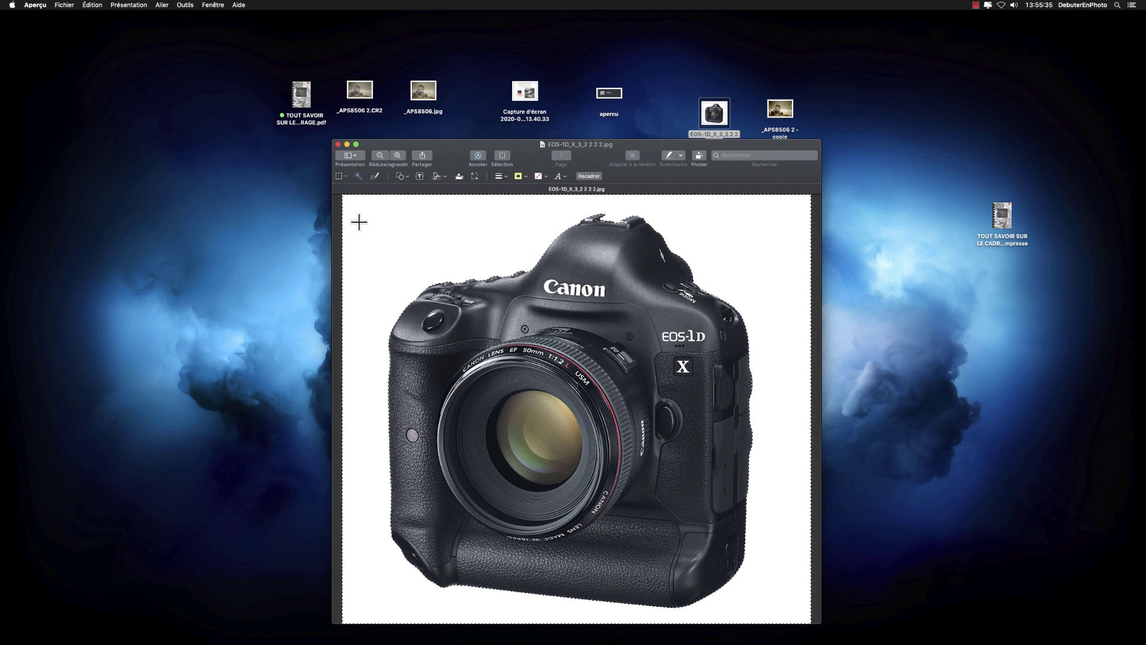
- Delete the camera's background, convert the image to PNG, close it and reposition it on the desktop
{"action": "key", "text": "Delete"}
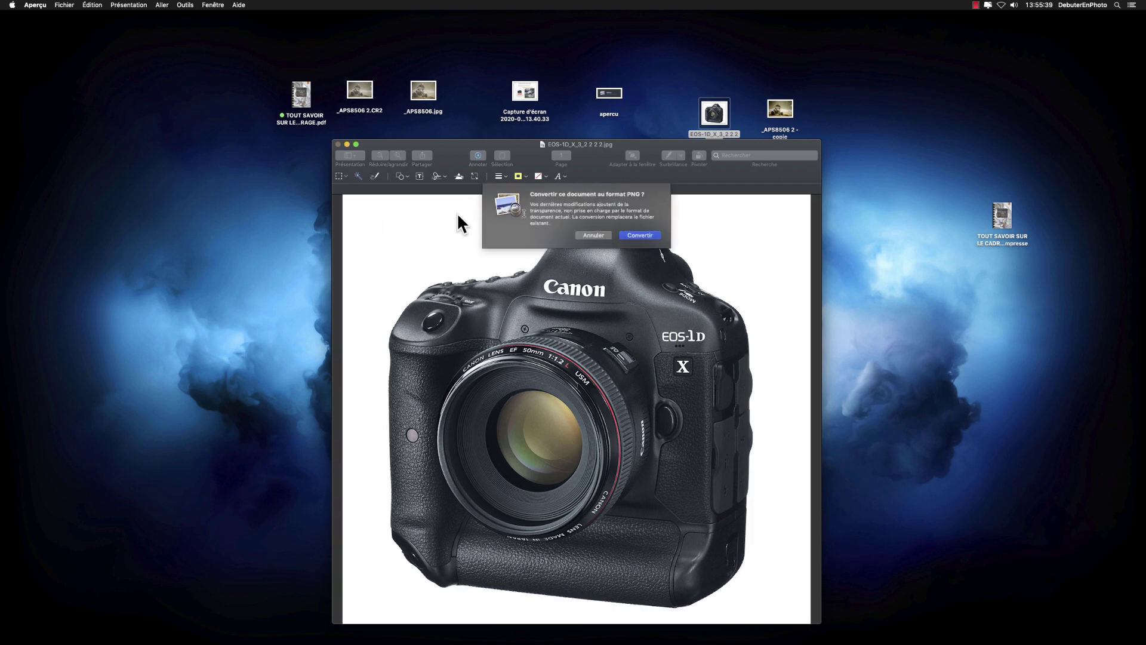
{"action": "left_click", "coordinate": [642, 235]}
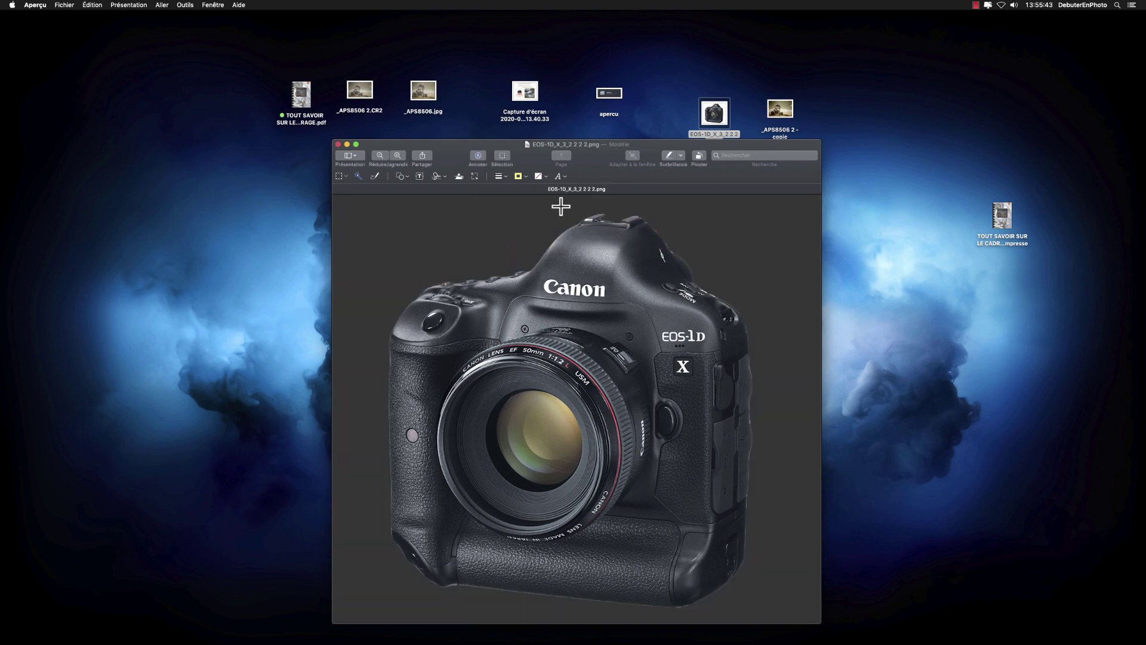
{"action": "left_click", "coordinate": [338, 145]}
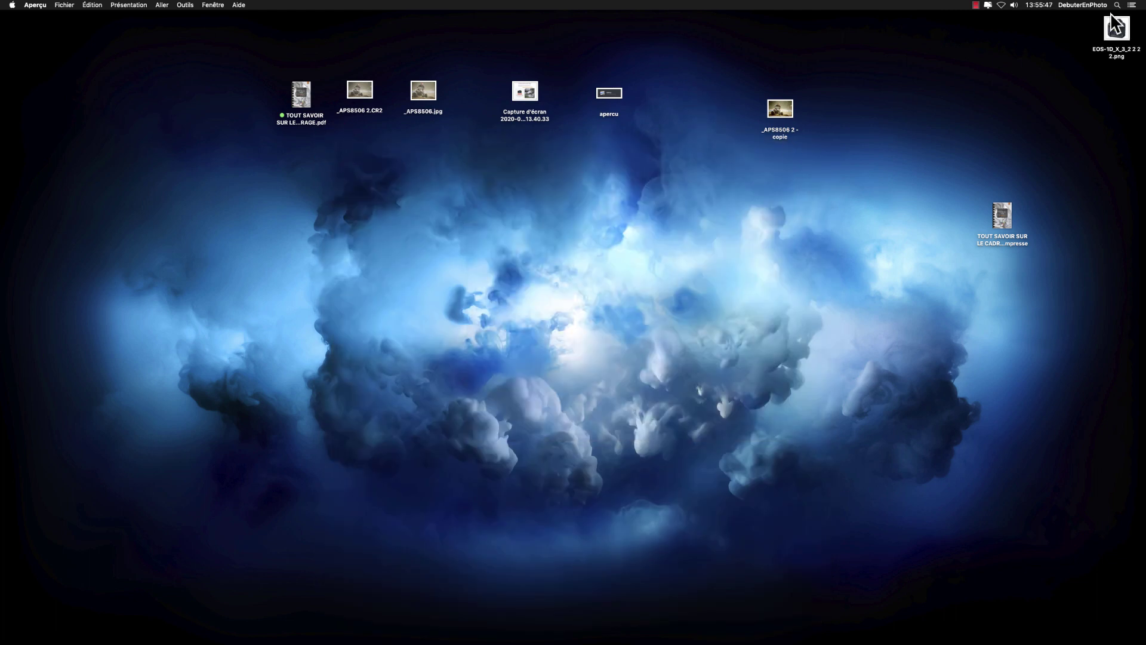
{"action": "left_click_drag", "start_coordinate": [1113, 24], "coordinate": [954, 130]}
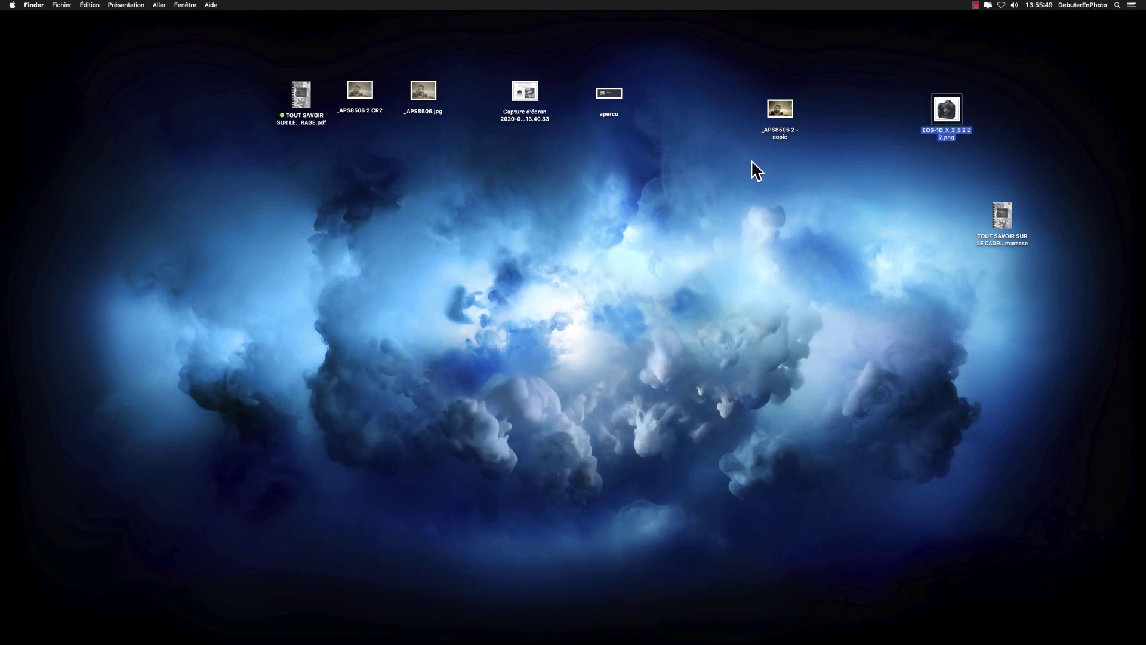
- Open _APS8506 2 - copie and the camera PNG, then paste the camera into the quad photo
{"action": "double_click", "coordinate": [780, 108]}
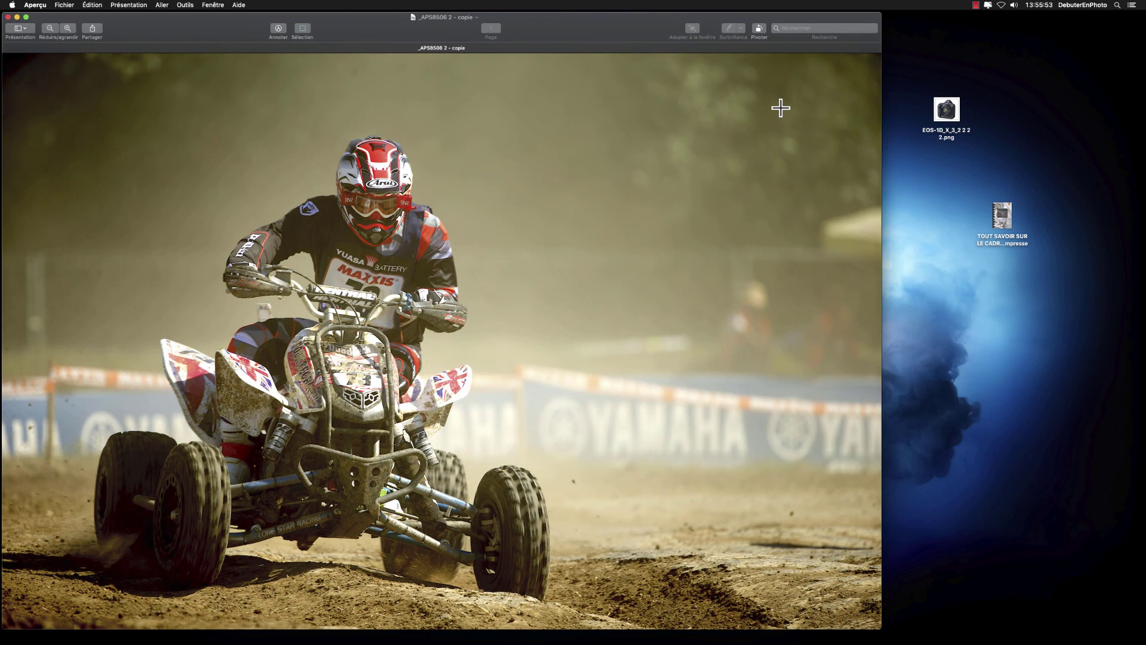
{"action": "double_click", "coordinate": [946, 112]}
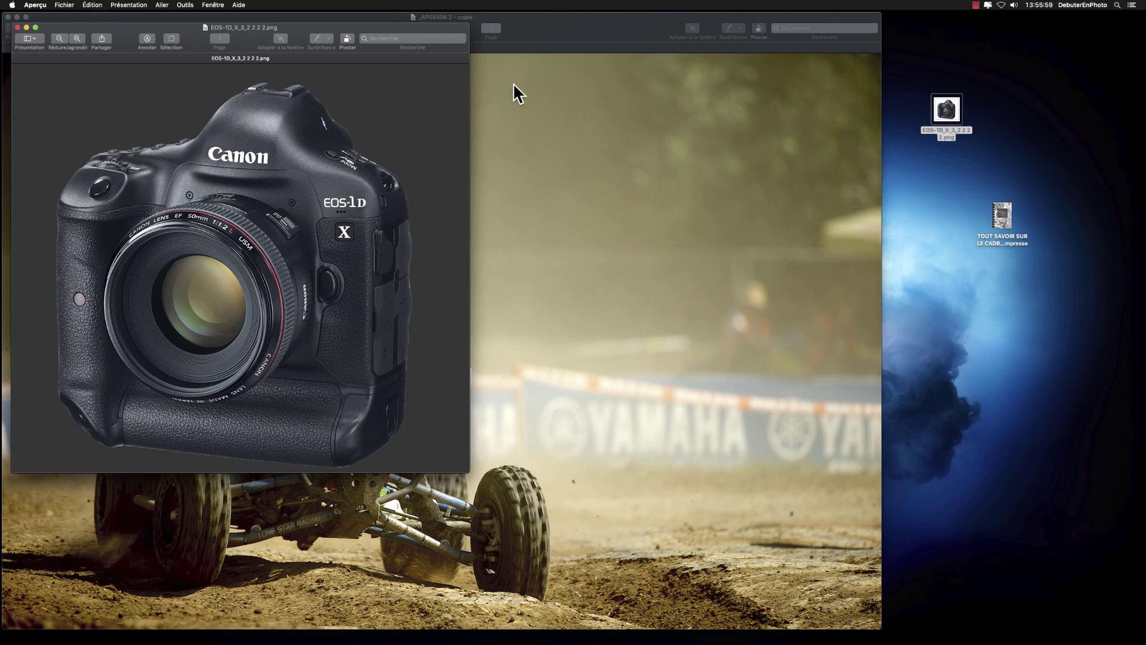
{"action": "left_click", "coordinate": [698, 180]}
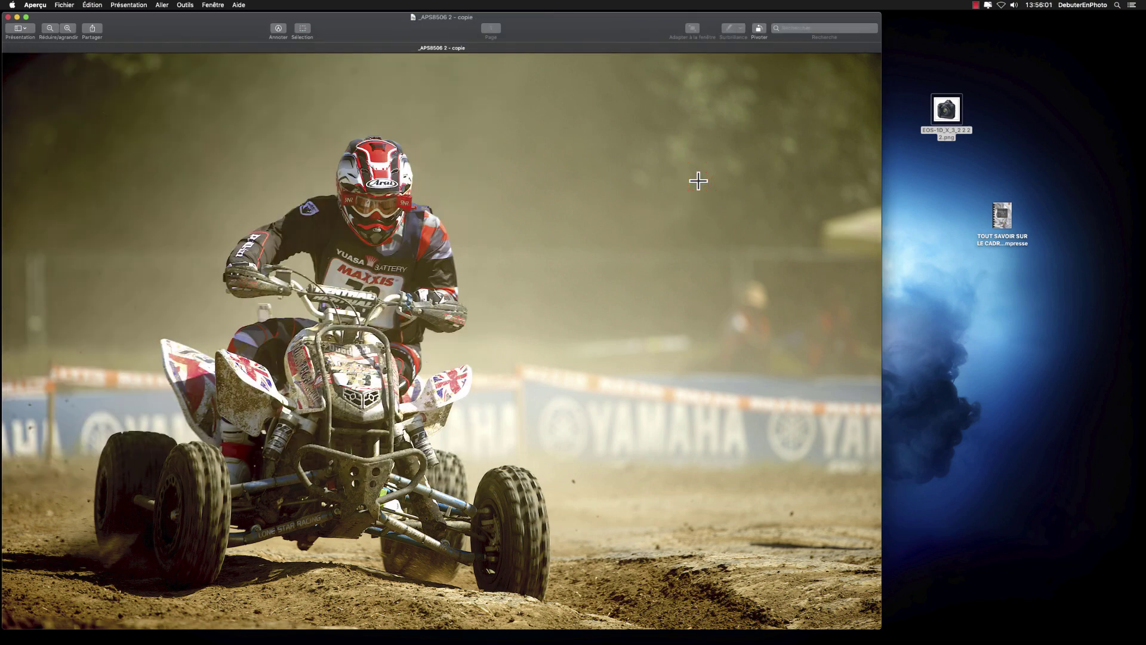
{"action": "key", "text": "super+v"}
- Shrink the pasted camera and position it upper right above the banner, beside the rider
{"action": "mouse_move", "coordinate": [422, 286]}
{"action": "left_mouse_down"}
{"action": "mouse_move", "coordinate": [677, 122]}
{"action": "mouse_move", "coordinate": [576, 211]}
{"action": "mouse_move", "coordinate": [631, 192]}
{"action": "left_mouse_up"}
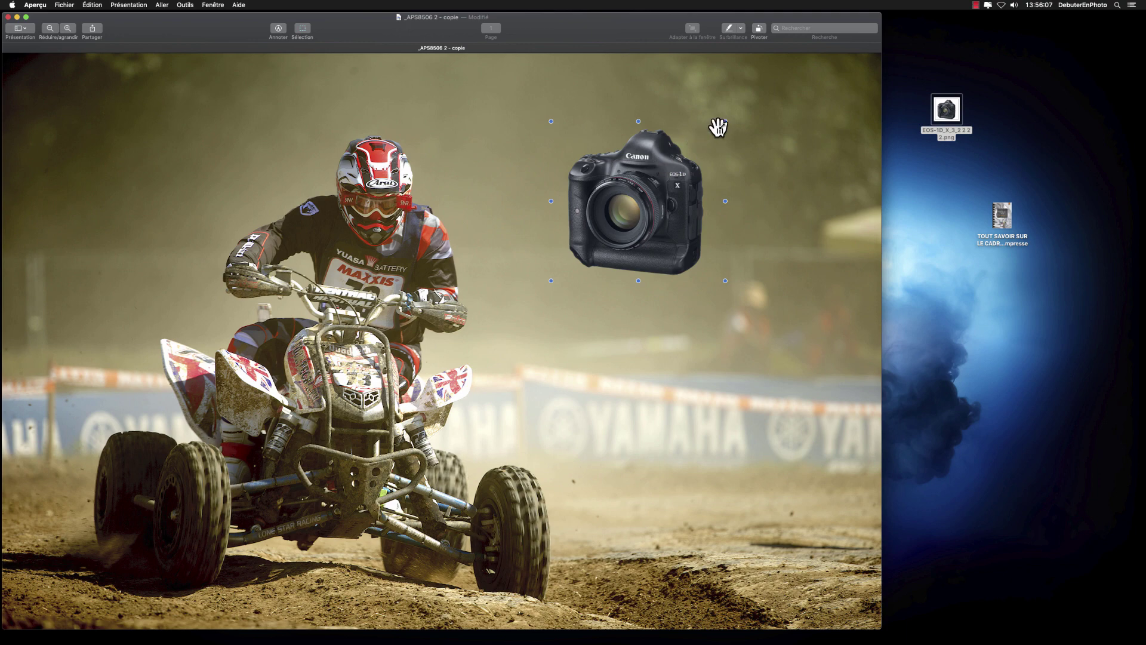
{"action": "mouse_move", "coordinate": [726, 121]}
{"action": "left_mouse_down"}
{"action": "mouse_move", "coordinate": [643, 206]}
{"action": "mouse_move", "coordinate": [773, 78]}
{"action": "left_mouse_up"}
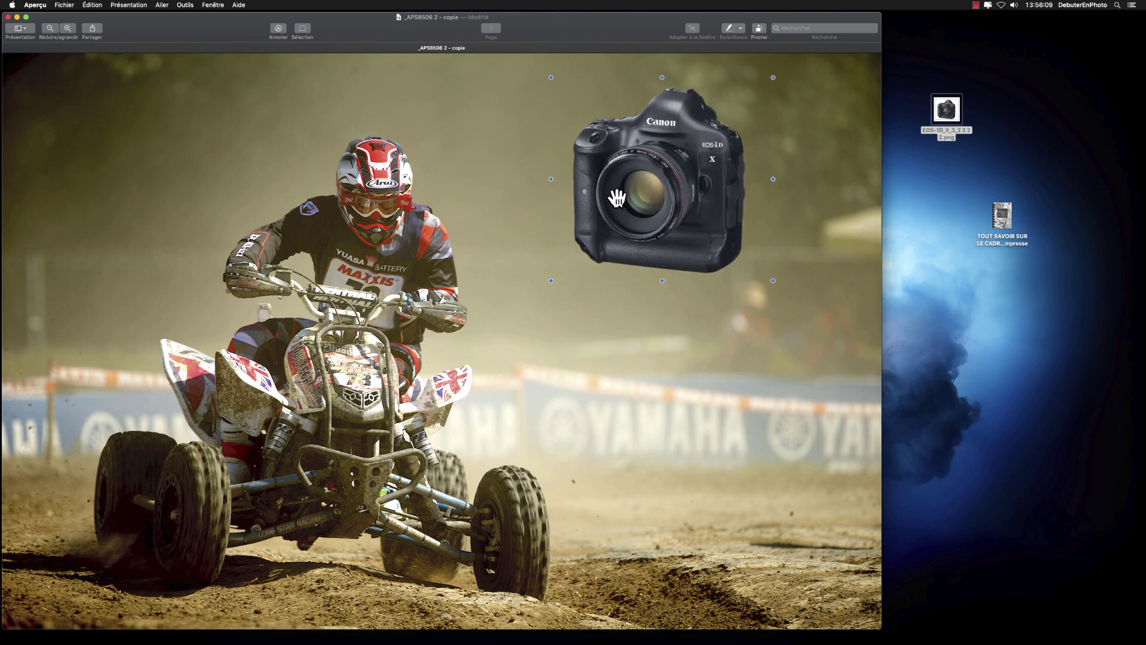
{"action": "mouse_move", "coordinate": [551, 281]}
{"action": "left_mouse_down"}
{"action": "mouse_move", "coordinate": [123, 519]}
{"action": "mouse_move", "coordinate": [605, 227]}
{"action": "left_mouse_up"}
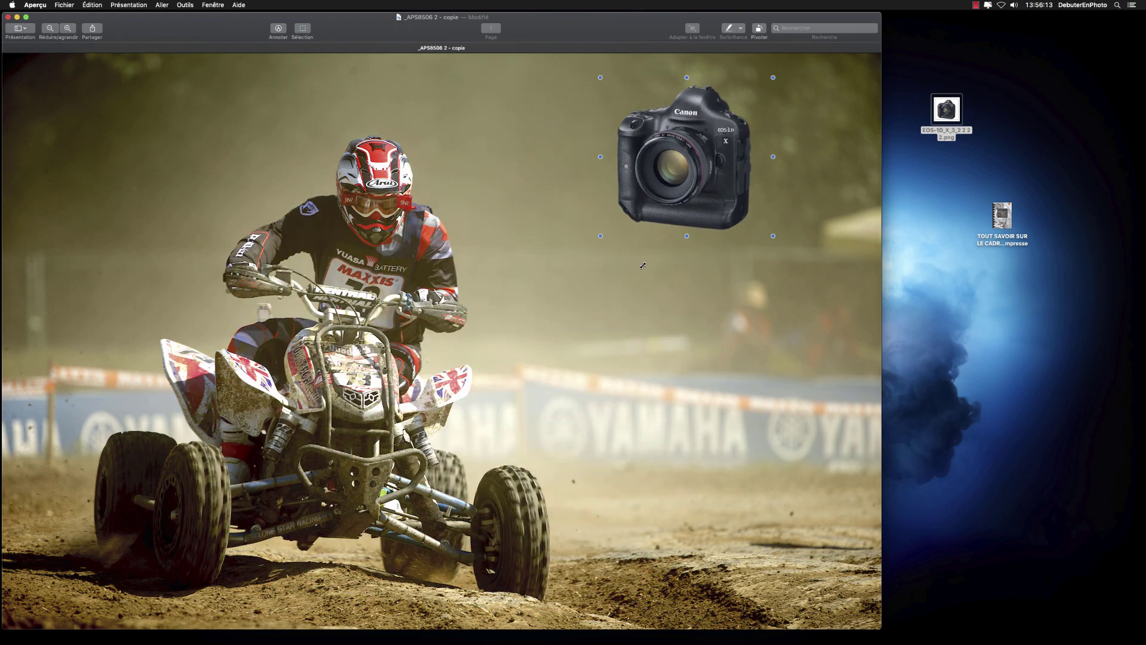
{"action": "mouse_move", "coordinate": [679, 156]}
{"action": "left_mouse_down"}
{"action": "mouse_move", "coordinate": [133, 149]}
{"action": "mouse_move", "coordinate": [773, 146]}
{"action": "mouse_move", "coordinate": [776, 501]}
{"action": "mouse_move", "coordinate": [792, 365]}
{"action": "mouse_move", "coordinate": [790, 144]}
{"action": "mouse_move", "coordinate": [773, 319]}
{"action": "left_mouse_up"}
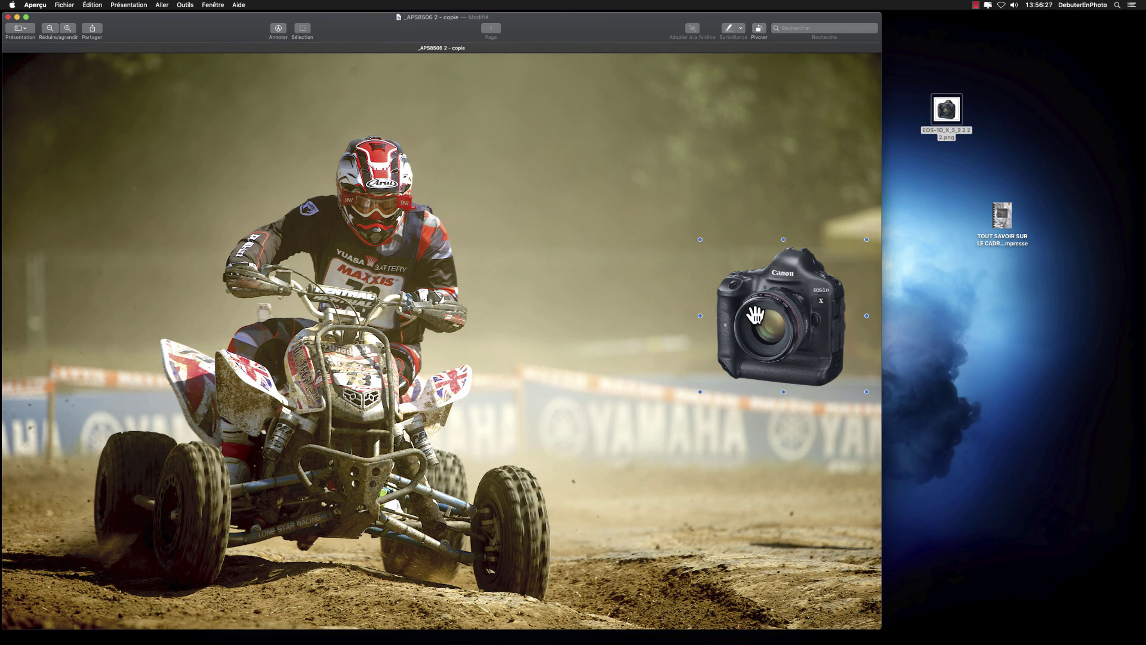
{"action": "left_click_drag", "start_coordinate": [773, 319], "coordinate": [663, 218]}
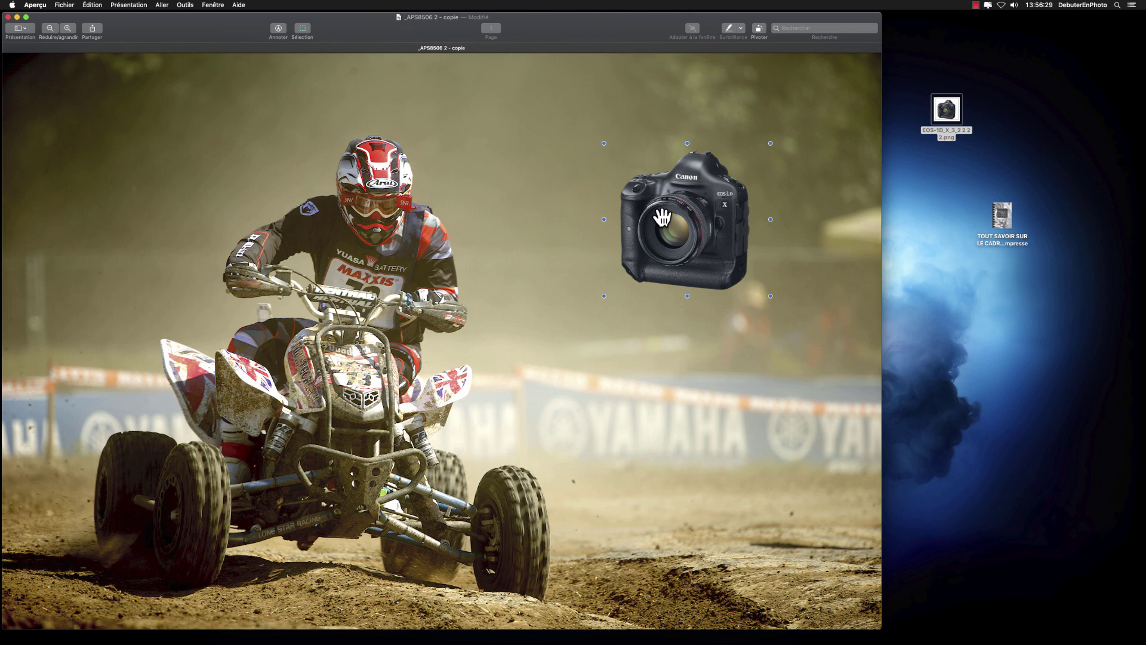